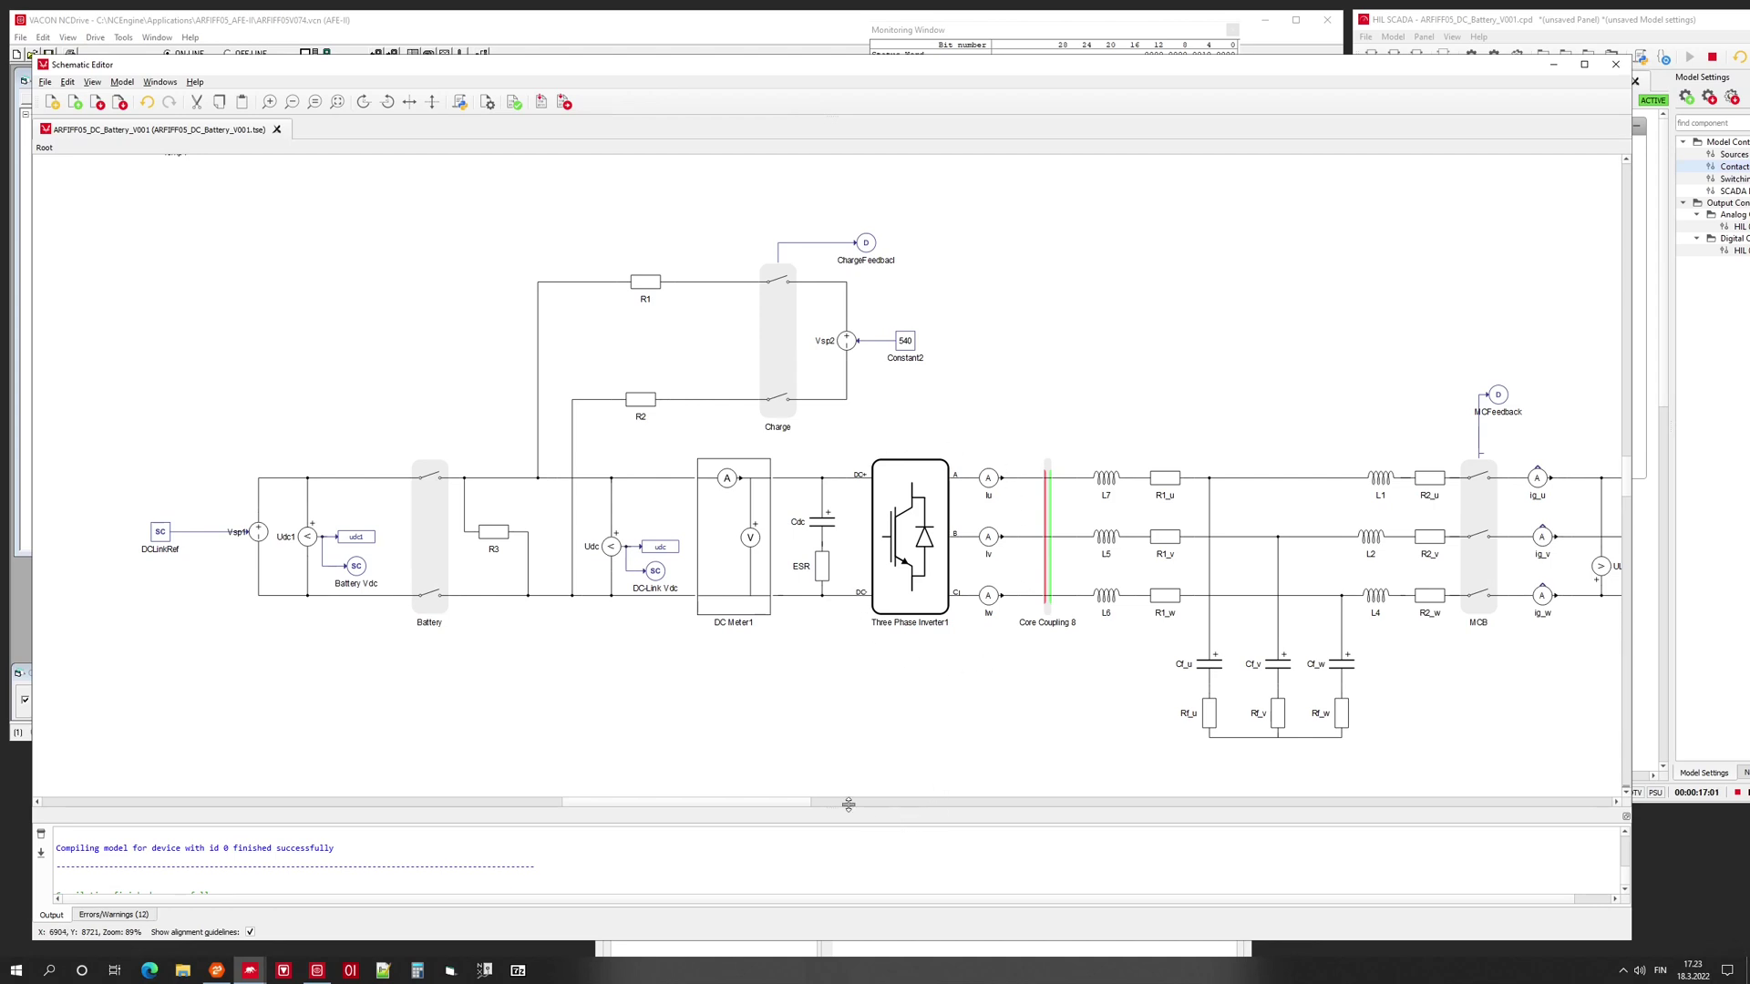
Scroll the AFE schematic right until Grid Simulator1 and gnd2 come into view.
{"action": "left_click_drag", "start_coordinate": [794, 802], "coordinate": [870, 802]}
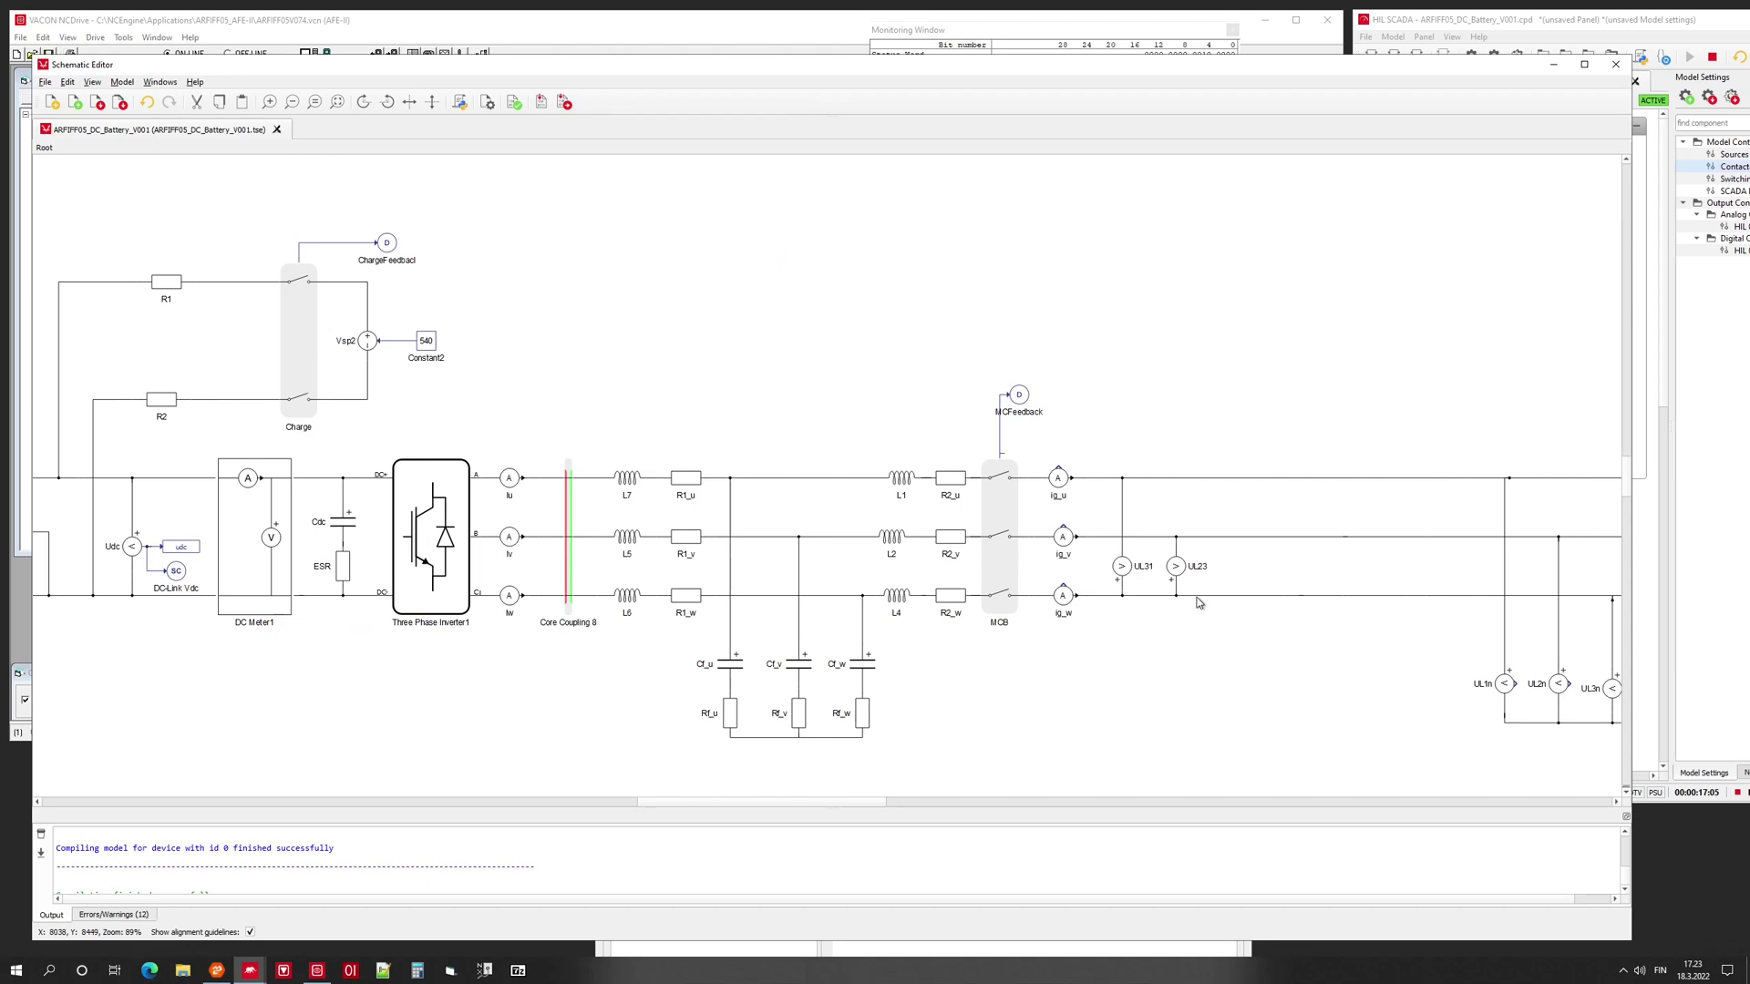
{"action": "left_click_drag", "start_coordinate": [872, 802], "coordinate": [961, 802]}
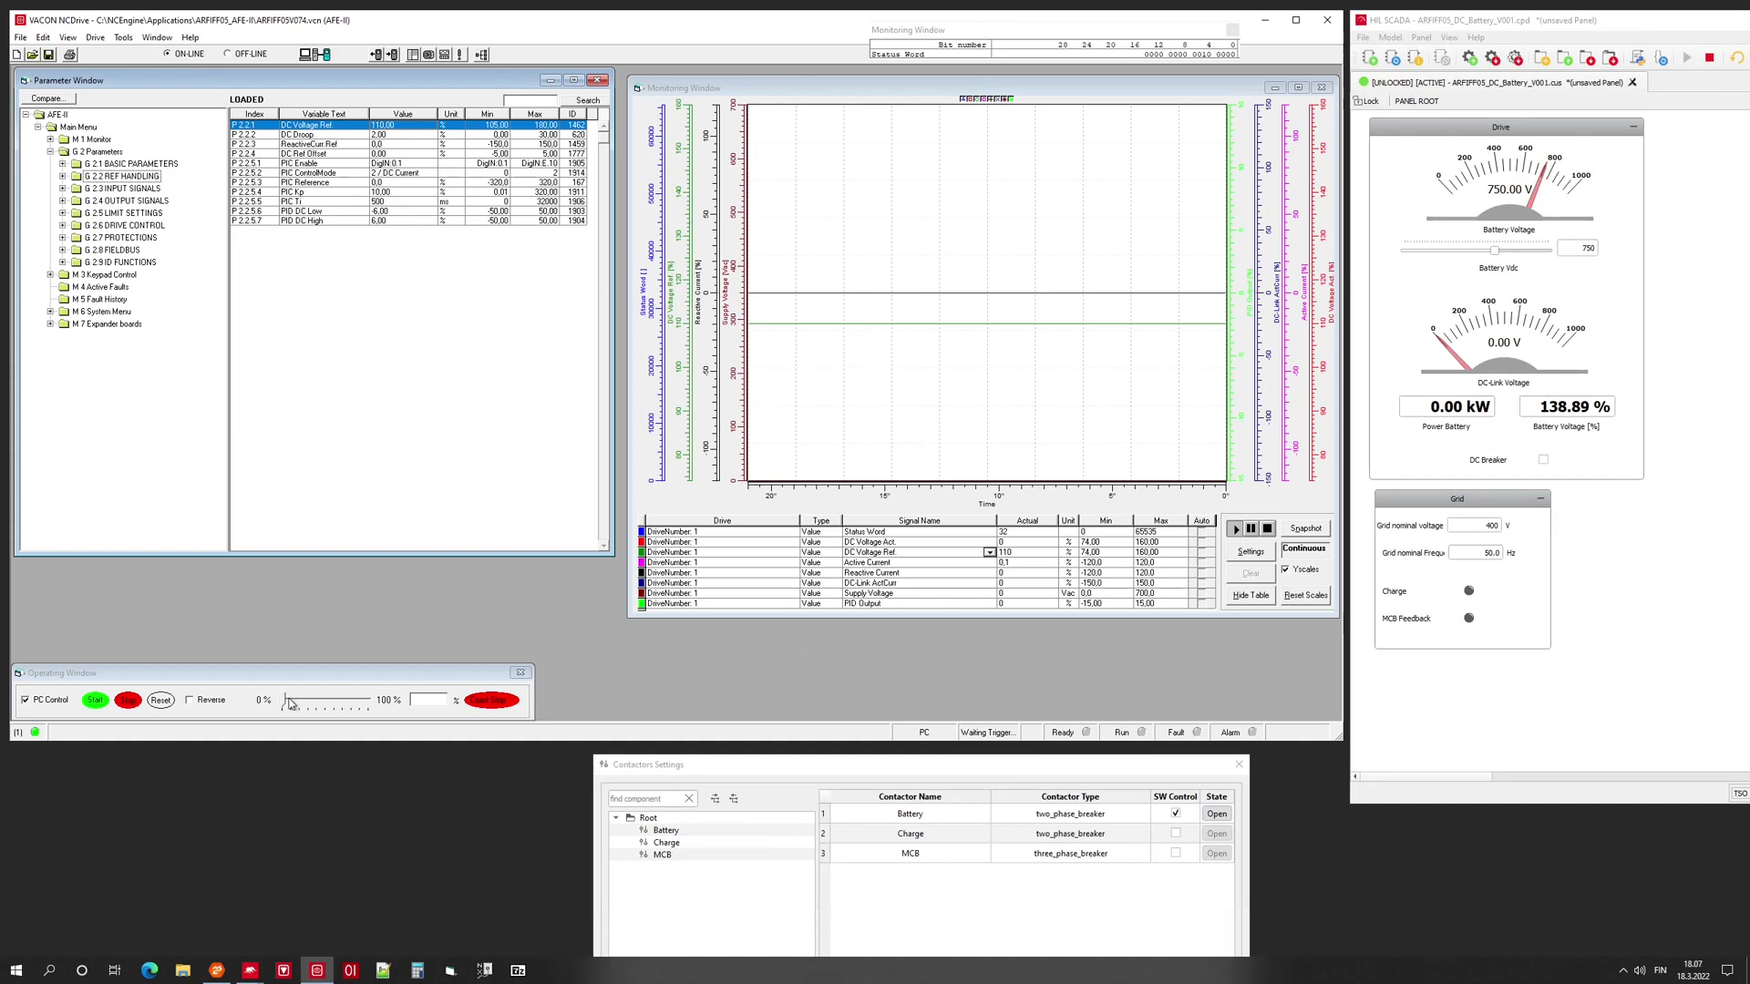
Start the AFE drive so the DC link charges to about 594 V.
{"action": "left_click", "coordinate": [92, 705]}
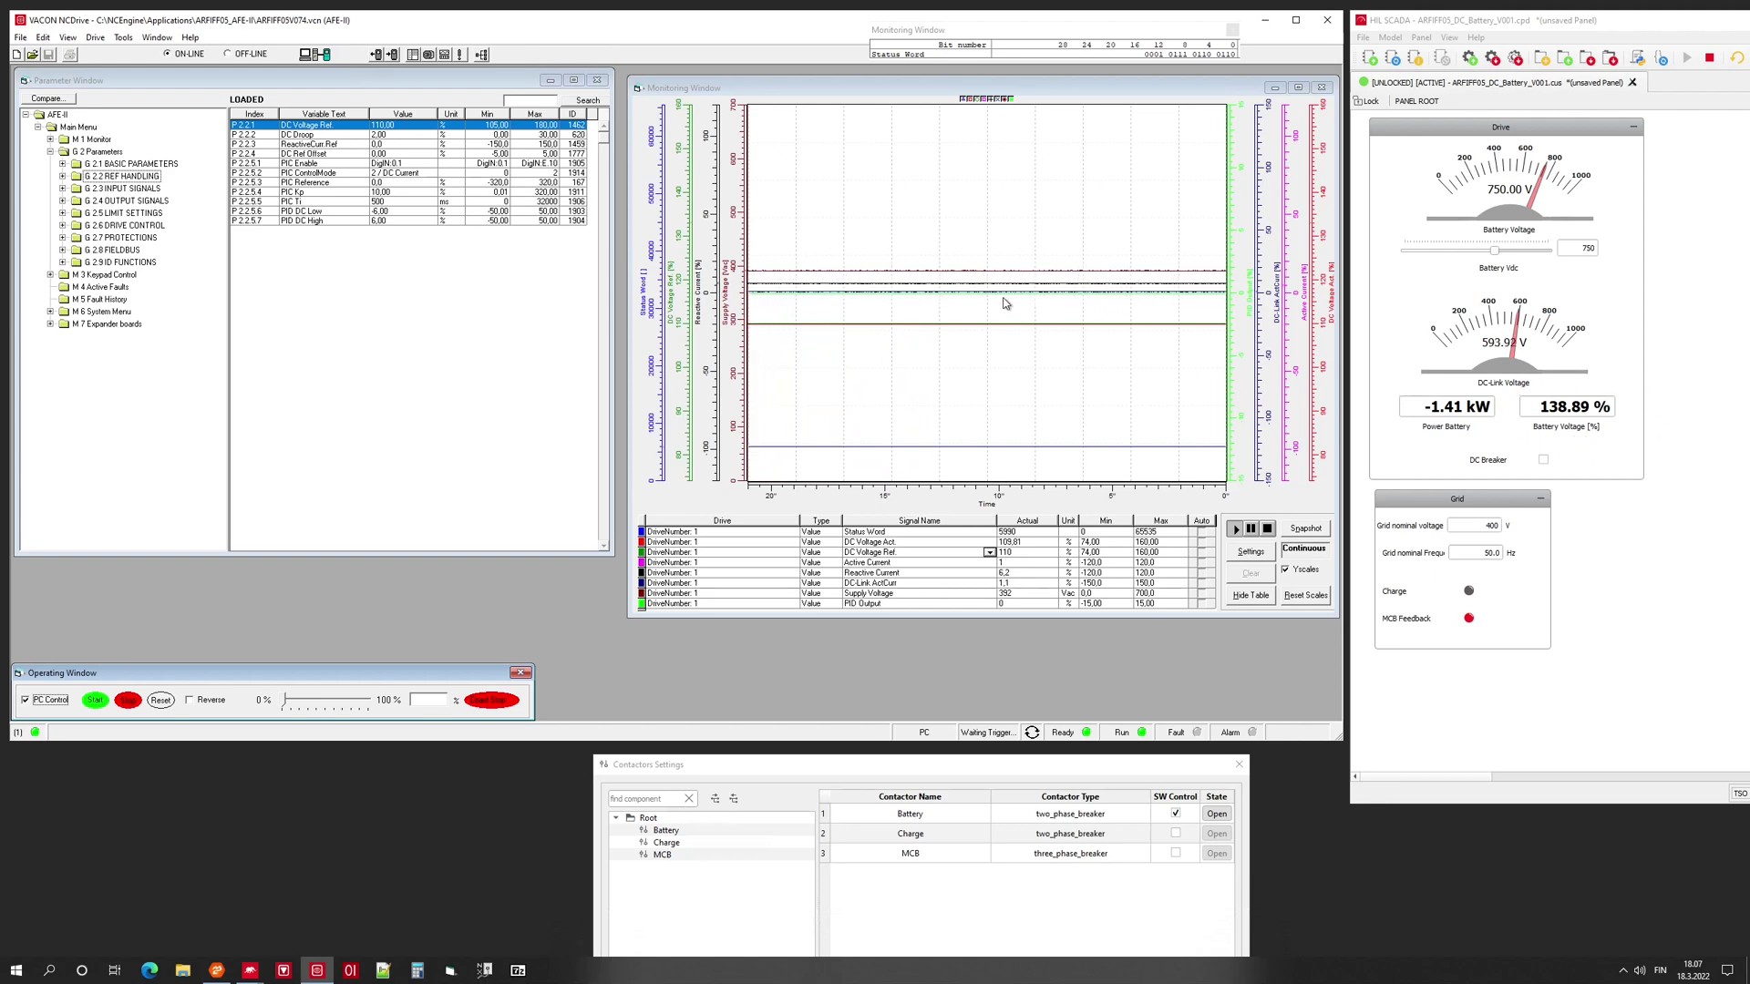
Set P2.2.1 DC Voltage Ref to 138,89 % so the DC link settles near 750 V.
{"action": "left_click", "coordinate": [396, 128]}
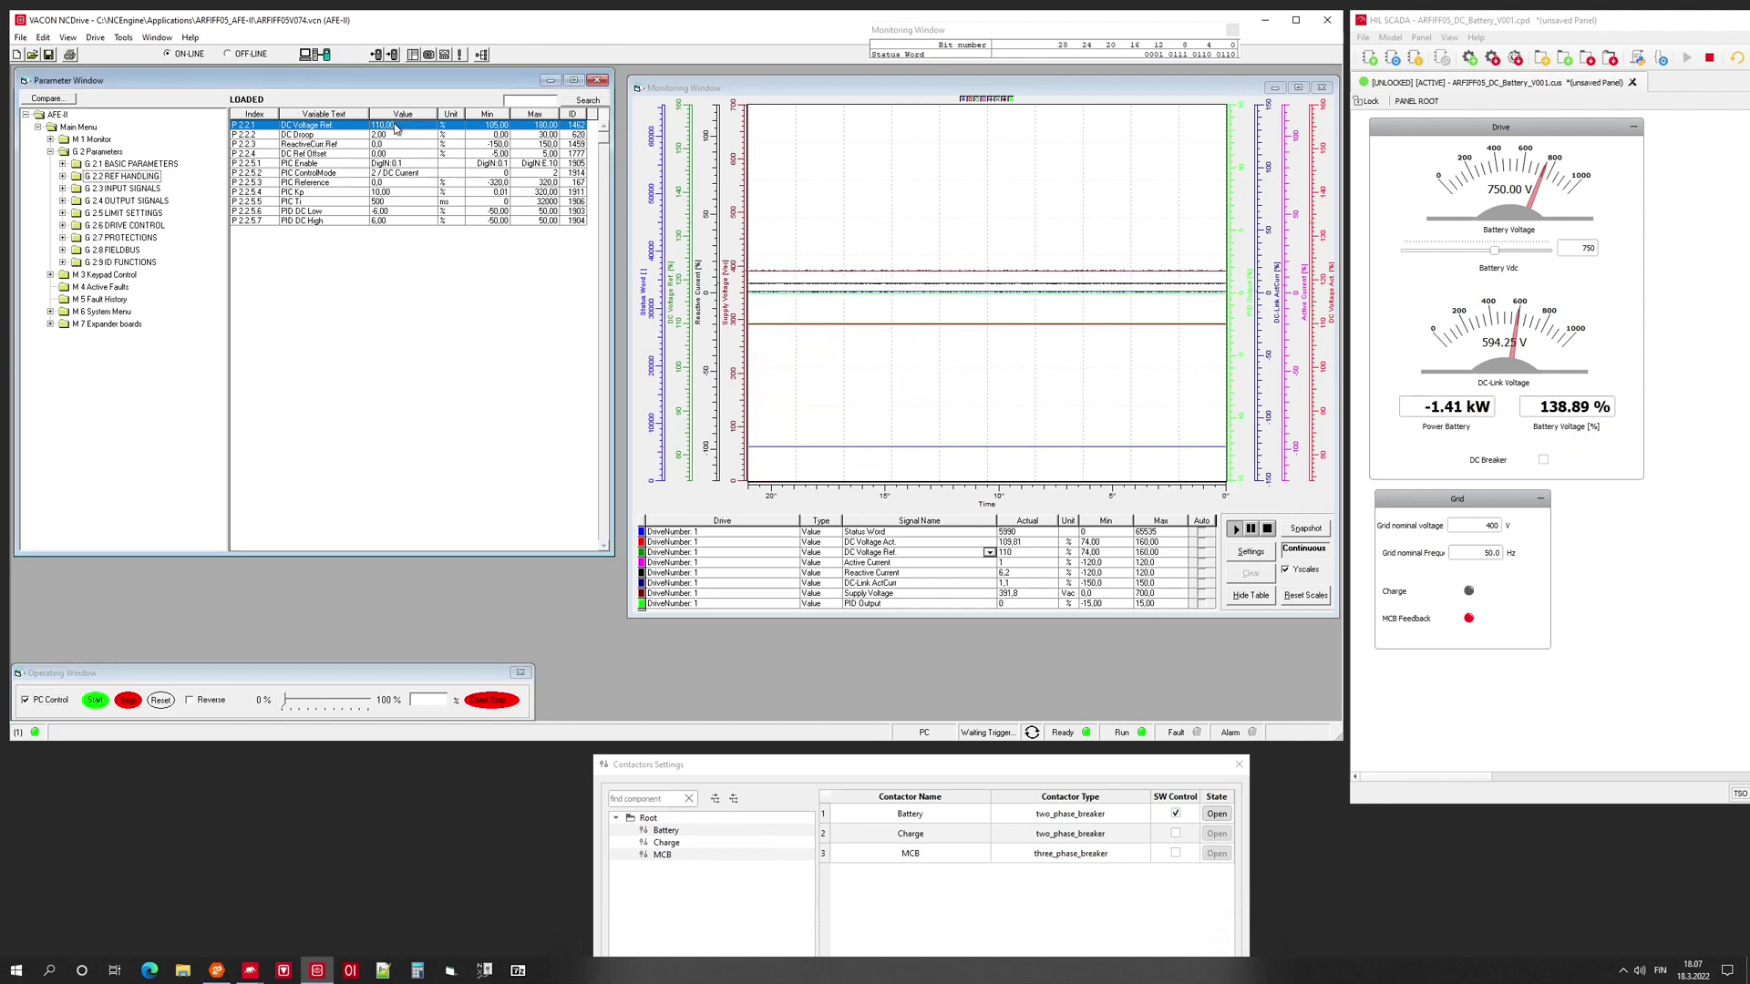
{"action": "type", "text": "138,89"}
{"action": "key", "text": "Return"}
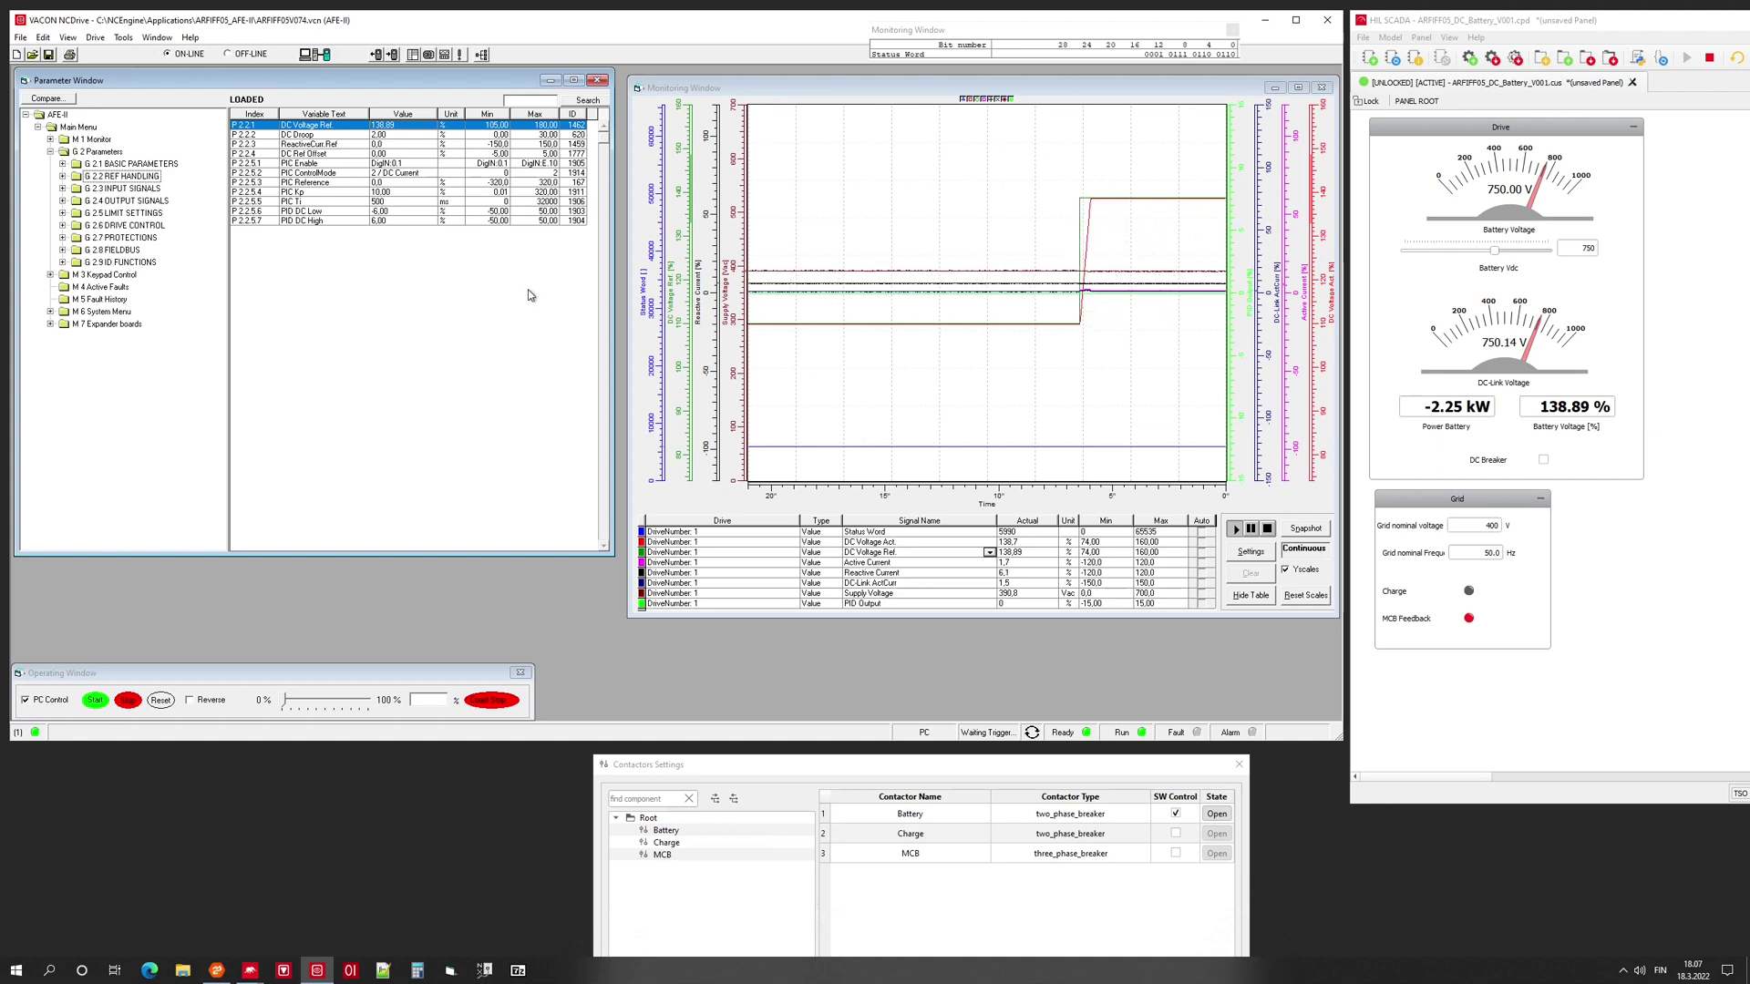
{"action": "left_click", "coordinate": [392, 135]}
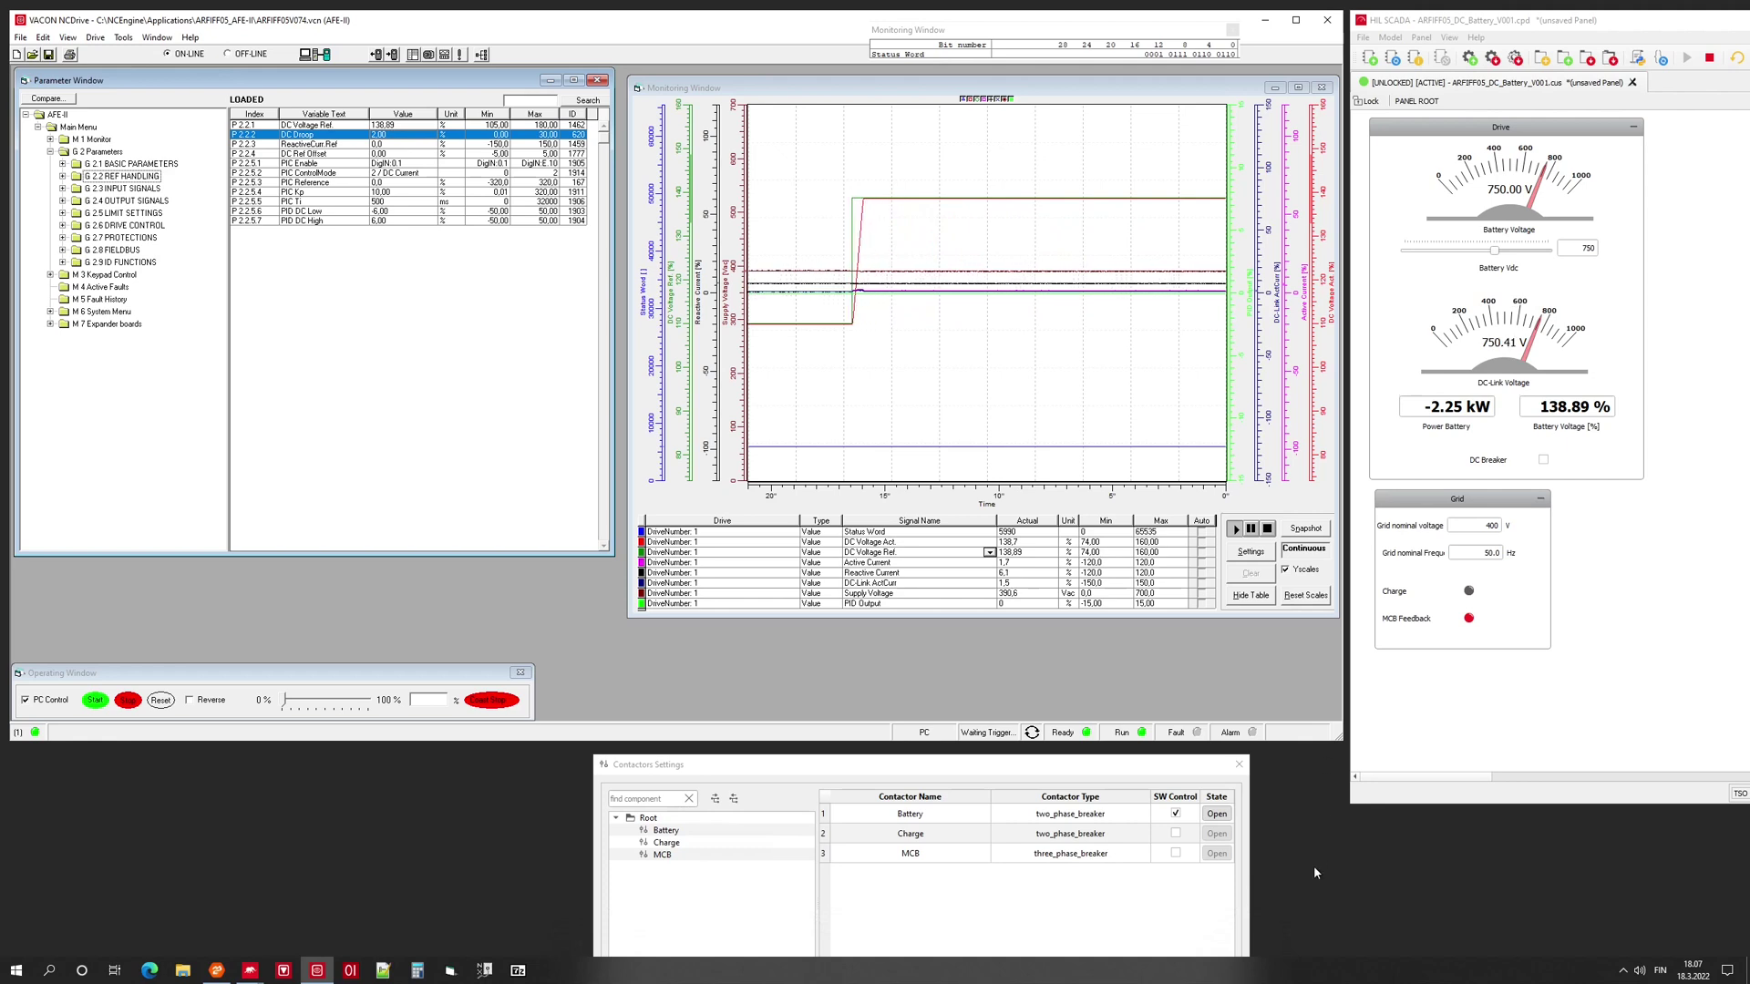
Switch the Battery contactor to Closed, connecting the battery to the DC link.
{"action": "left_click", "coordinate": [1217, 815]}
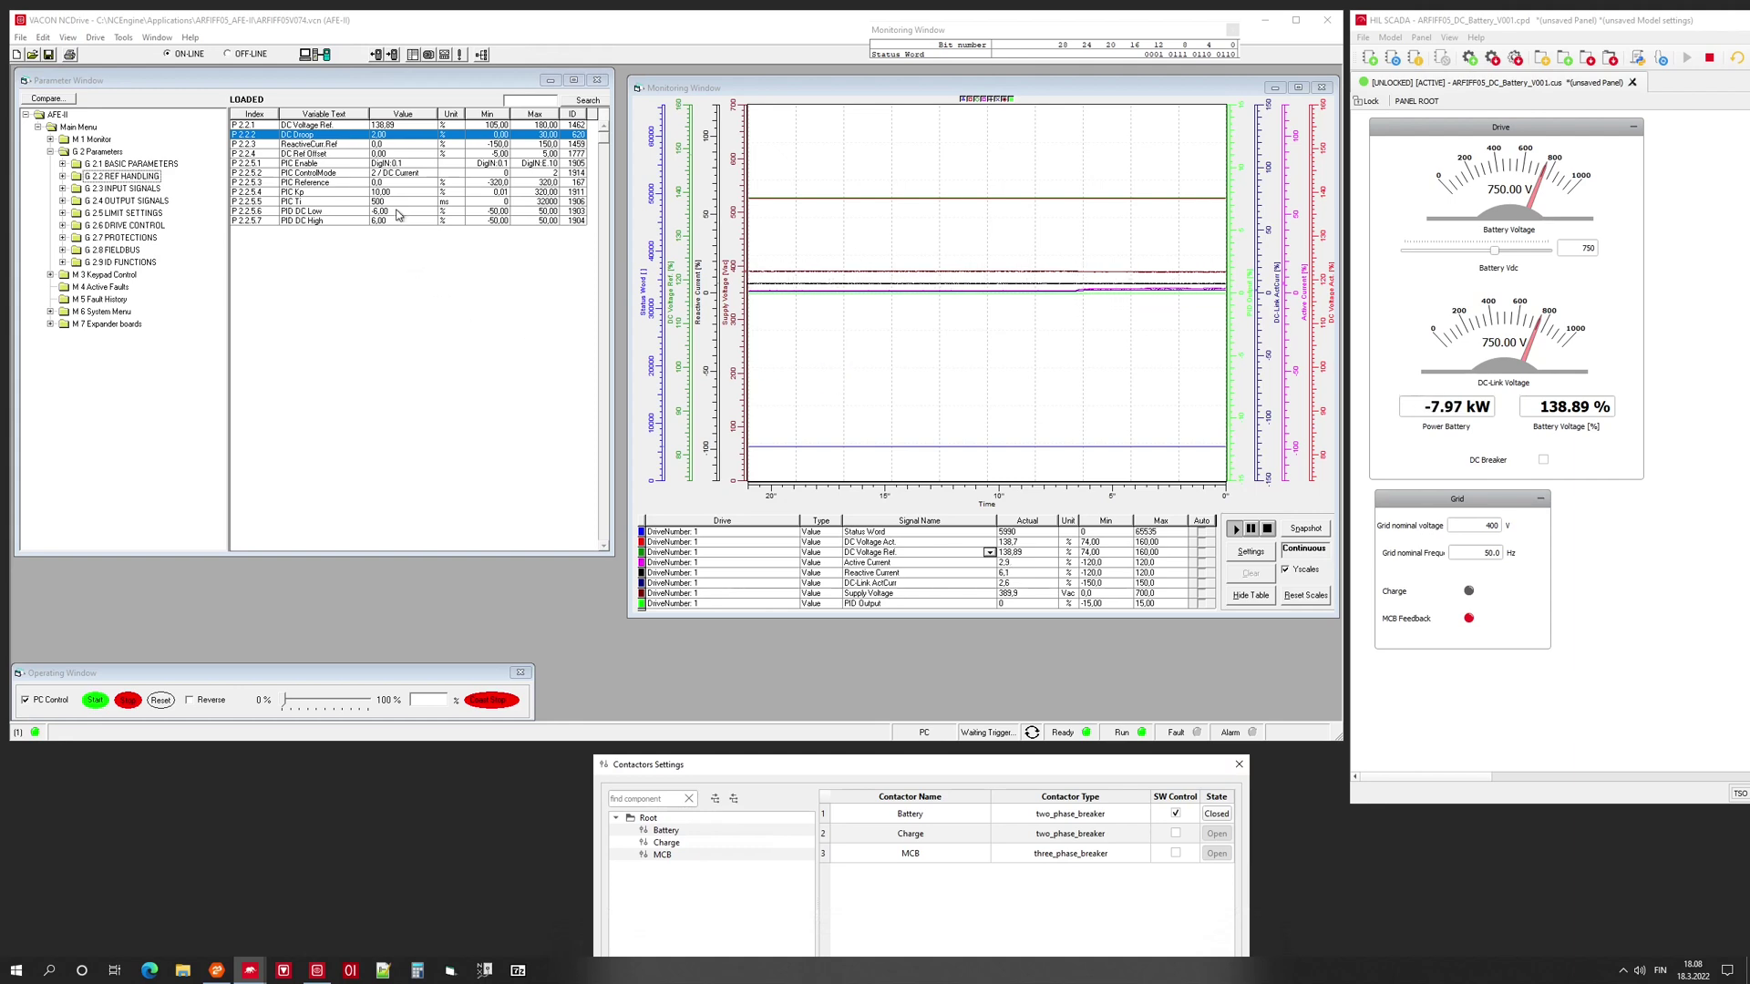
{"action": "left_click", "coordinate": [411, 163]}
{"action": "left_click", "coordinate": [415, 163]}
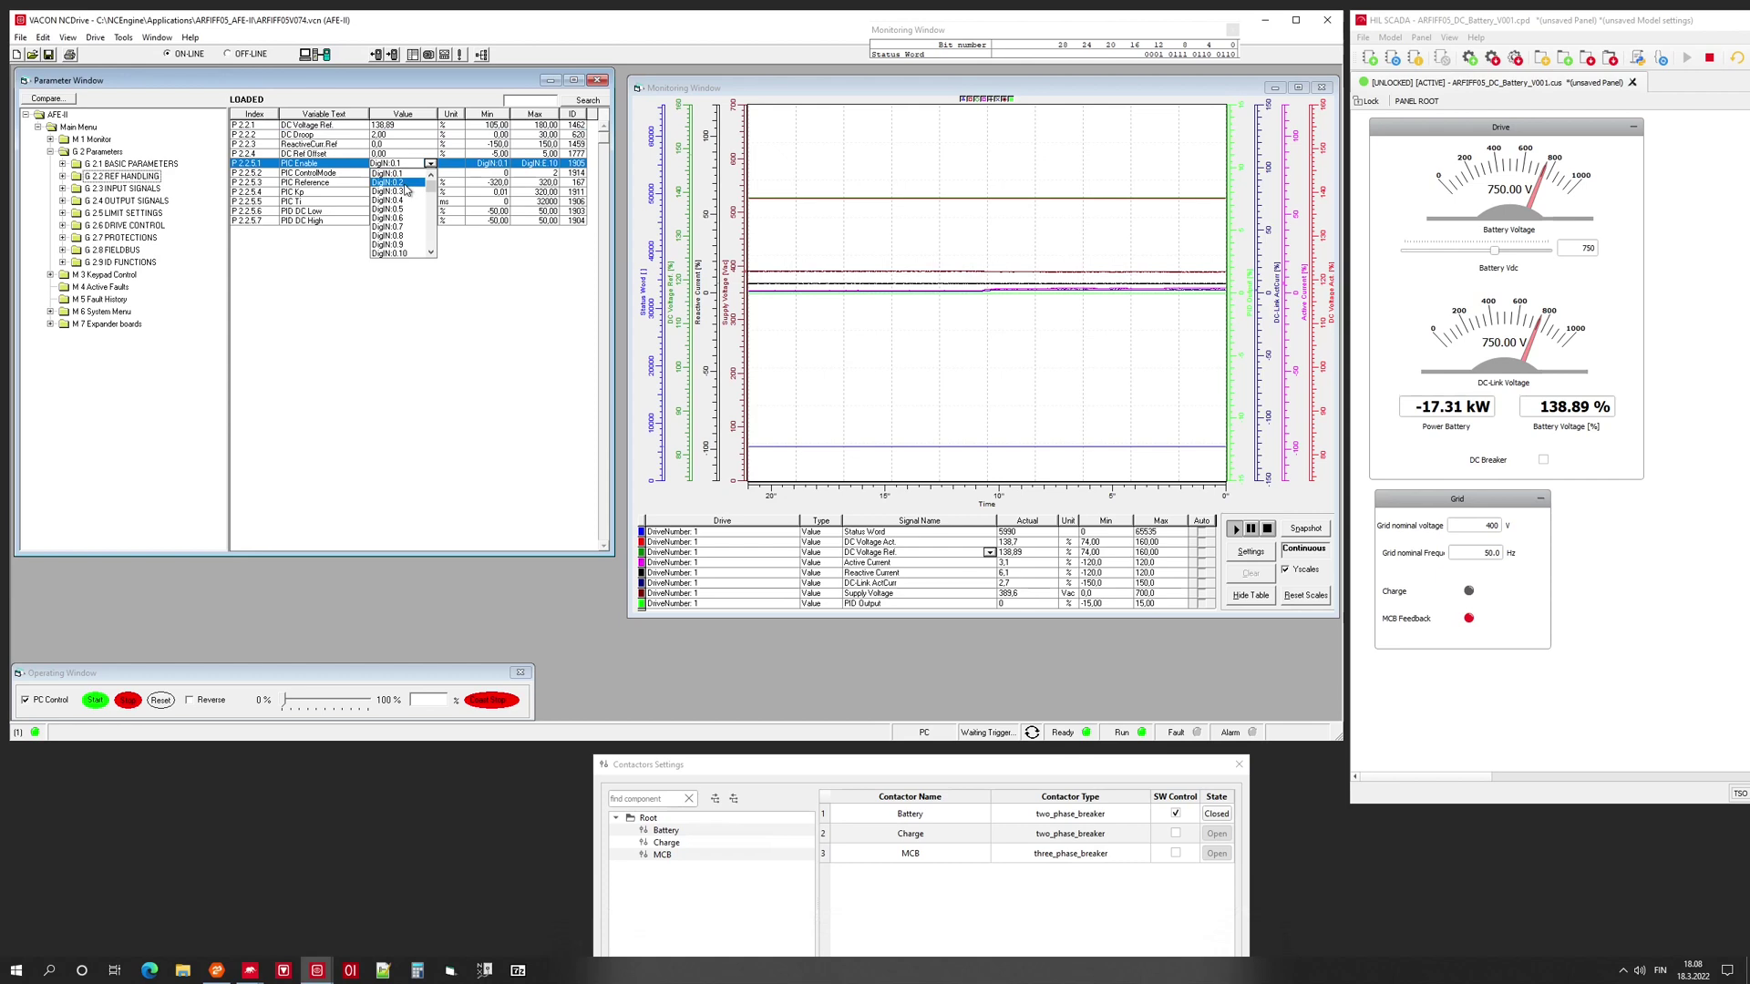
Set PIC Enable to DigIN:0.2 and PIC Reference to 50.
{"action": "left_click", "coordinate": [404, 184]}
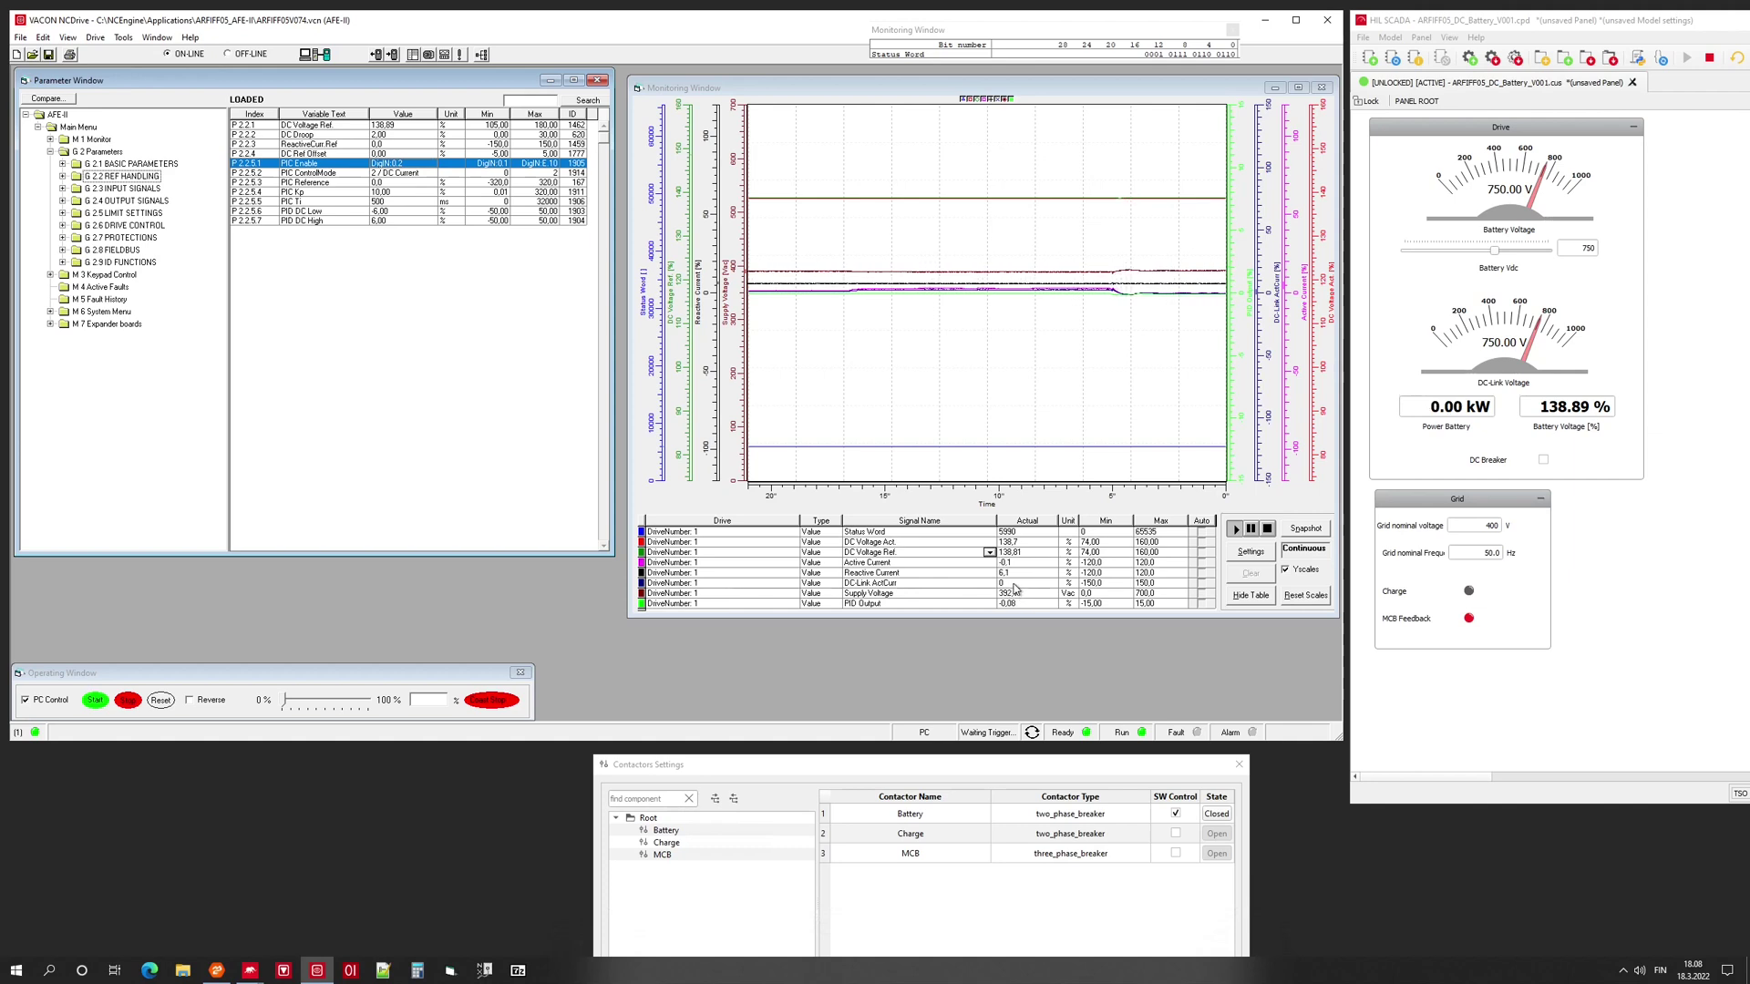
{"action": "left_click", "coordinate": [396, 183]}
{"action": "type", "text": "50"}
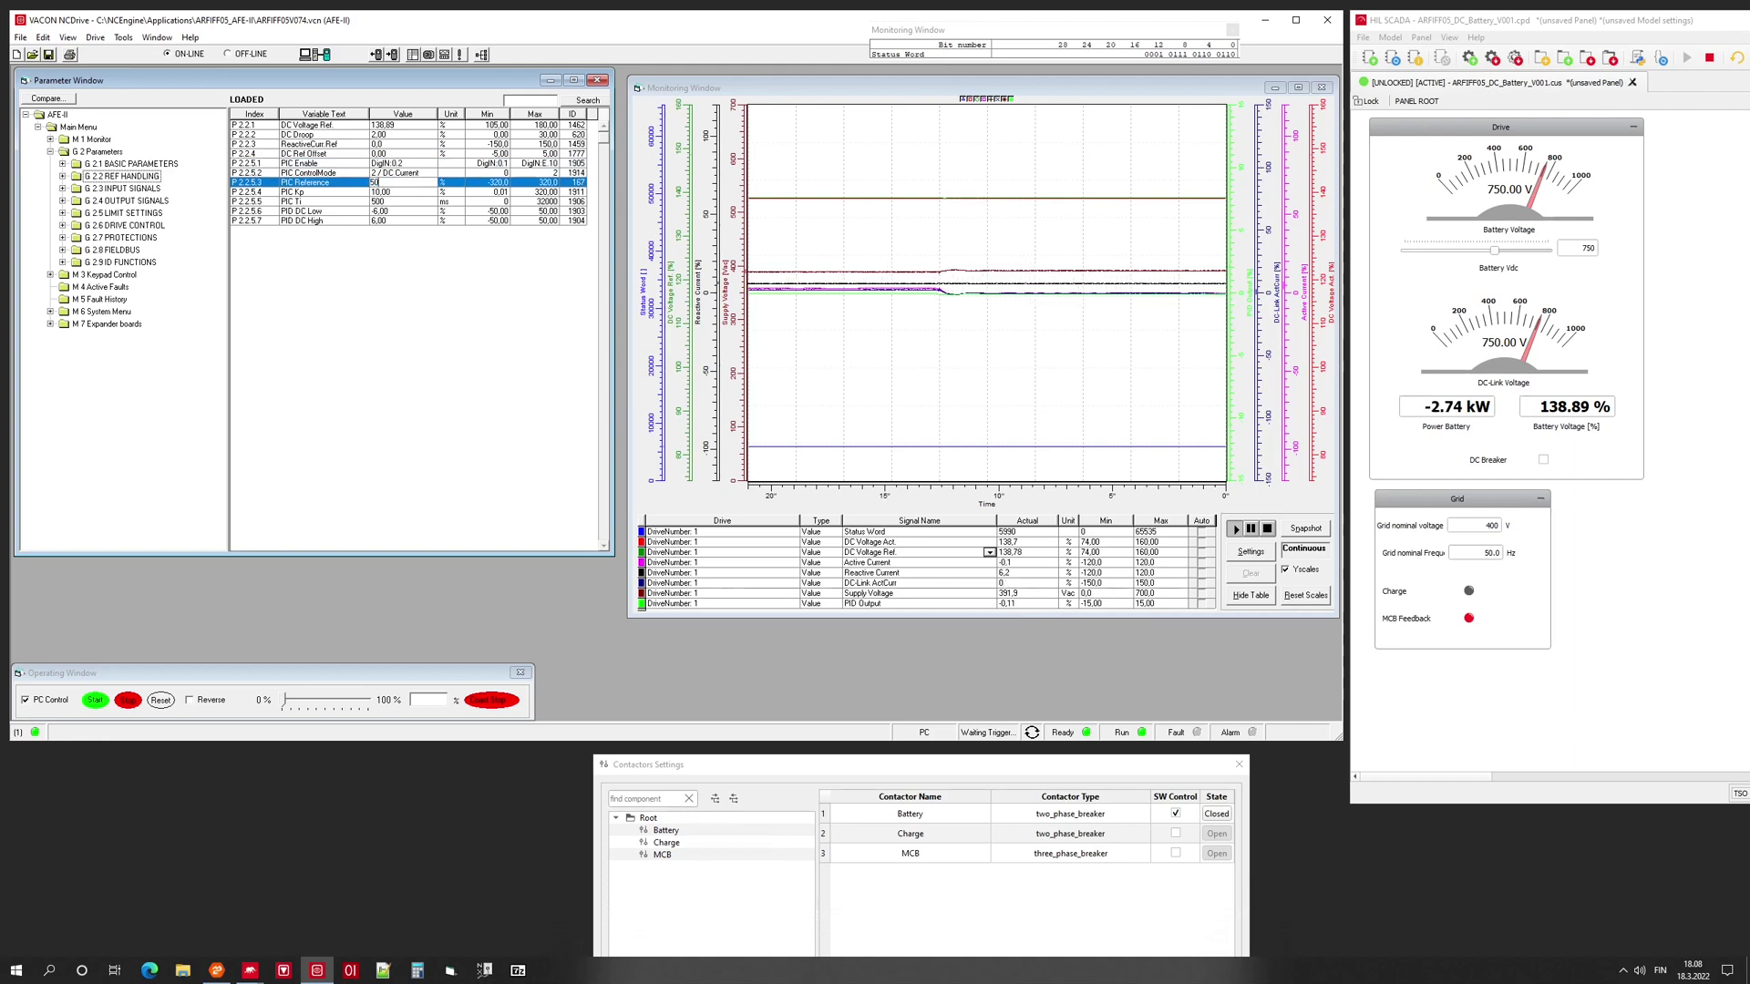
{"action": "key", "text": "Return"}
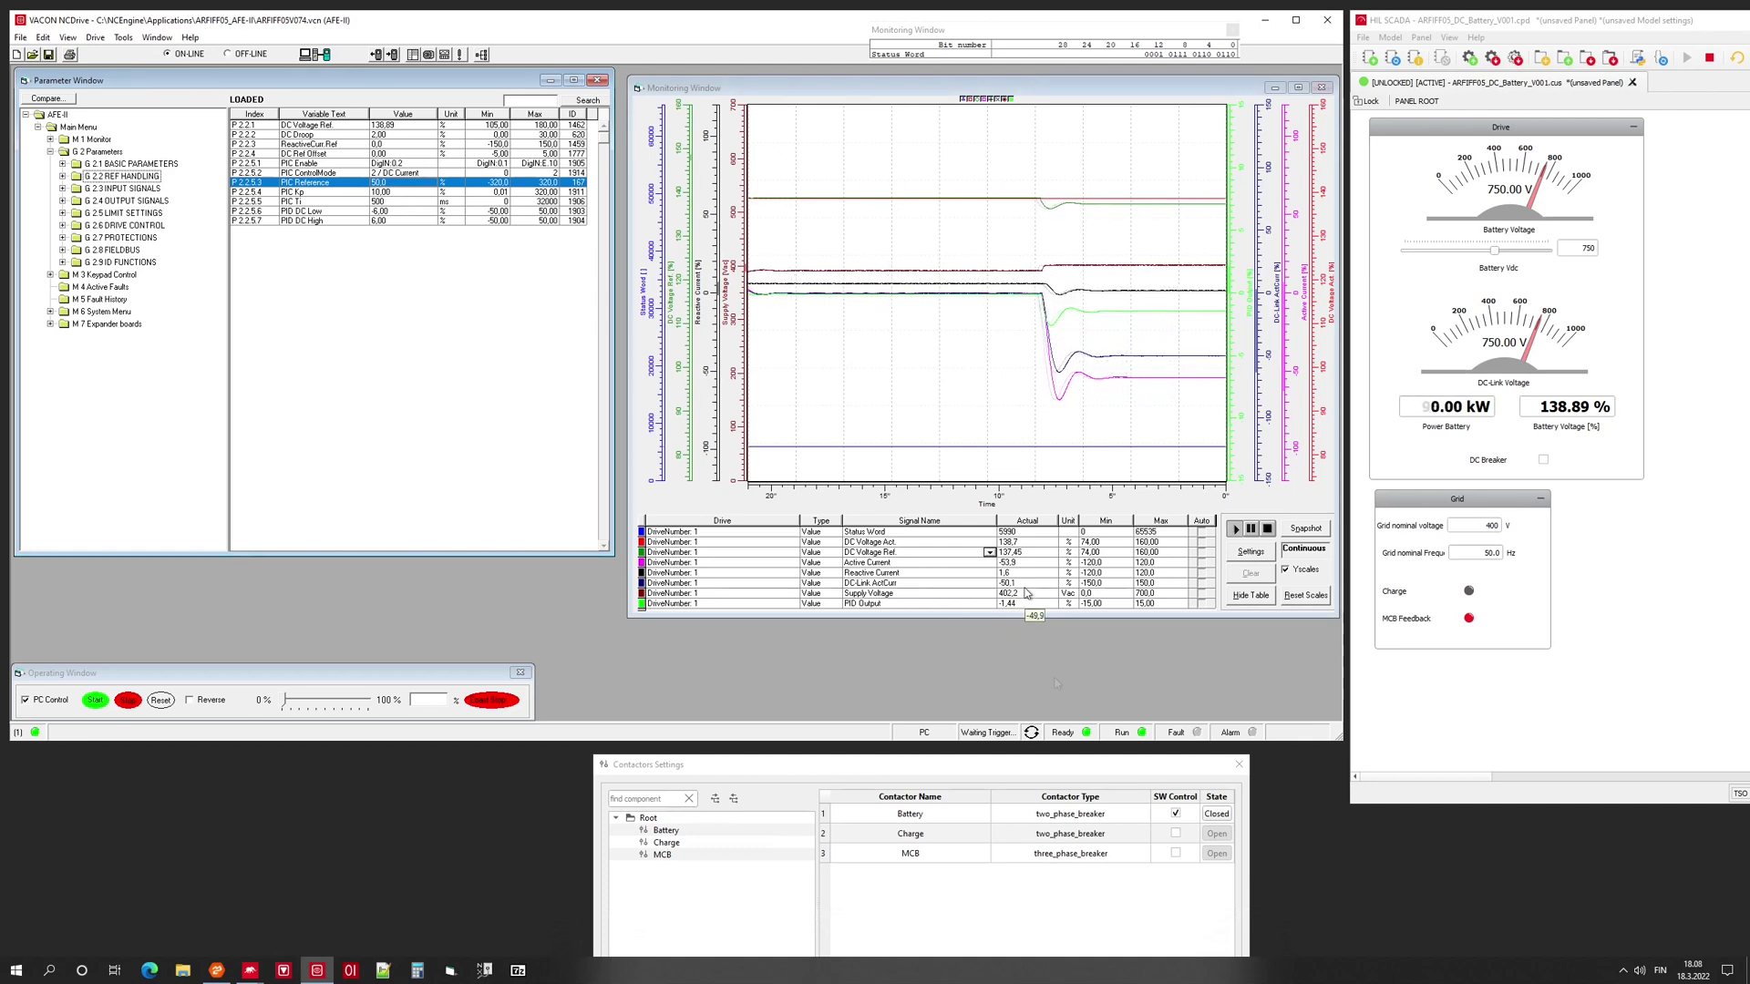
Hide every monitor trace except DC-Link ActCurr and resume live plotting.
{"action": "left_click", "coordinate": [1112, 445]}
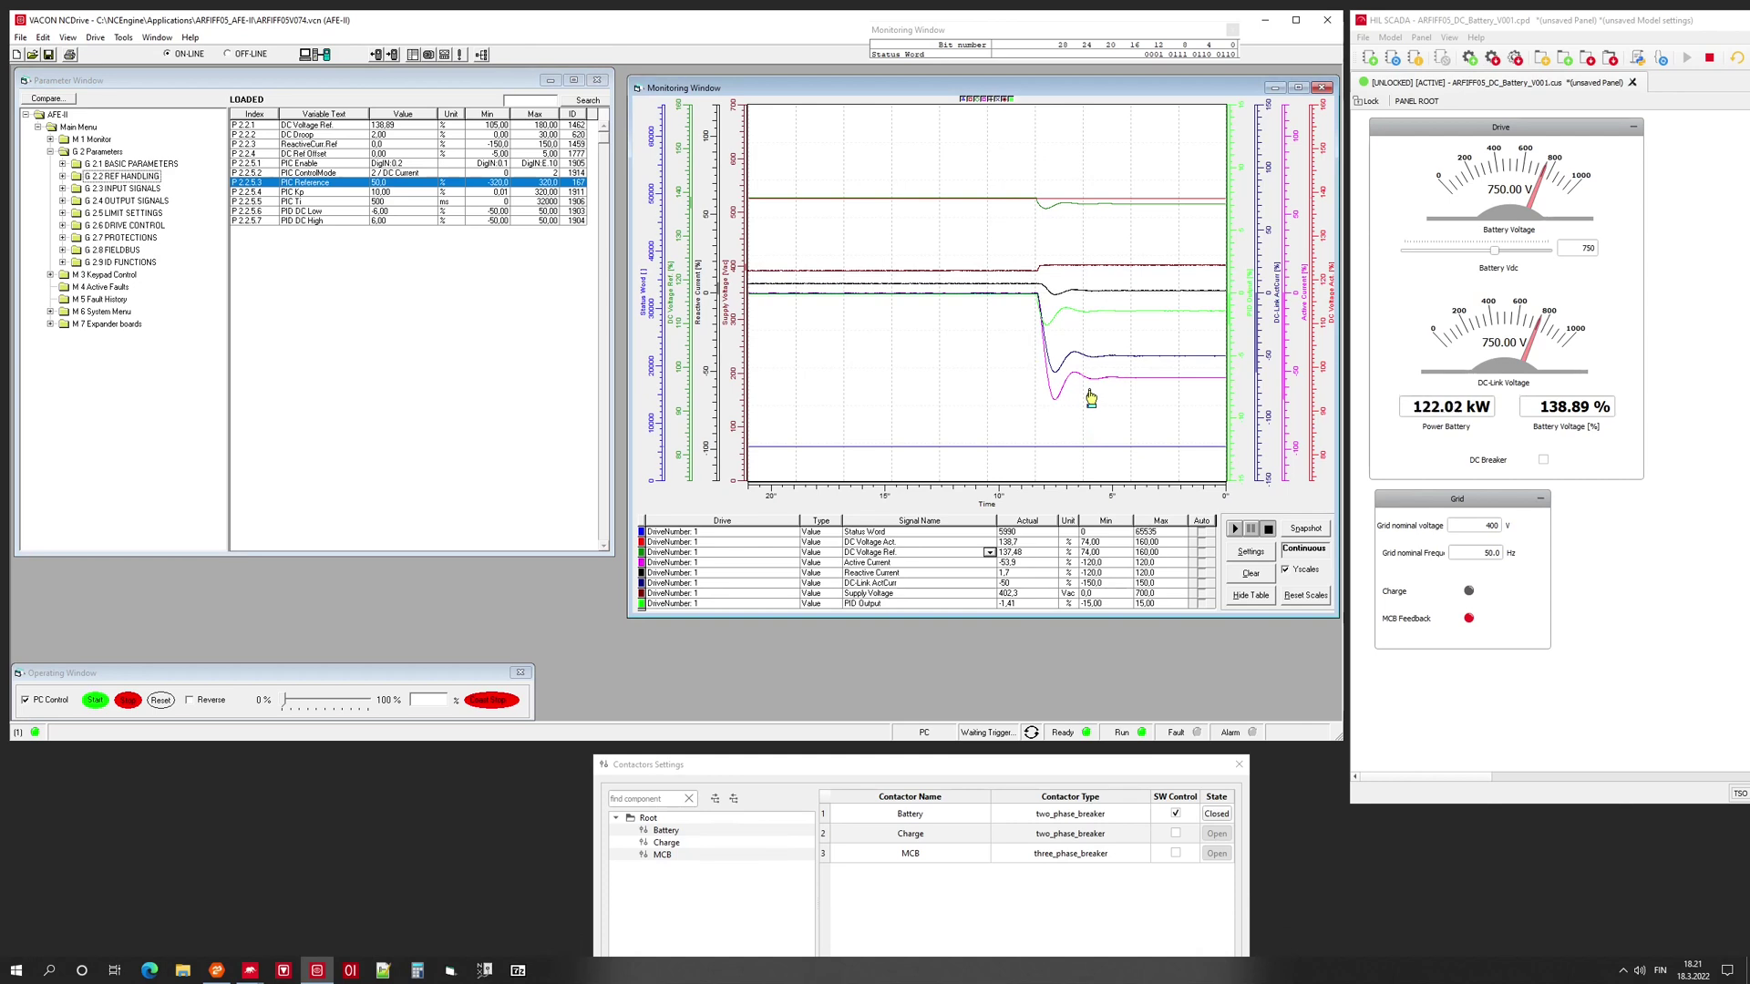
{"action": "left_click", "coordinate": [1012, 99]}
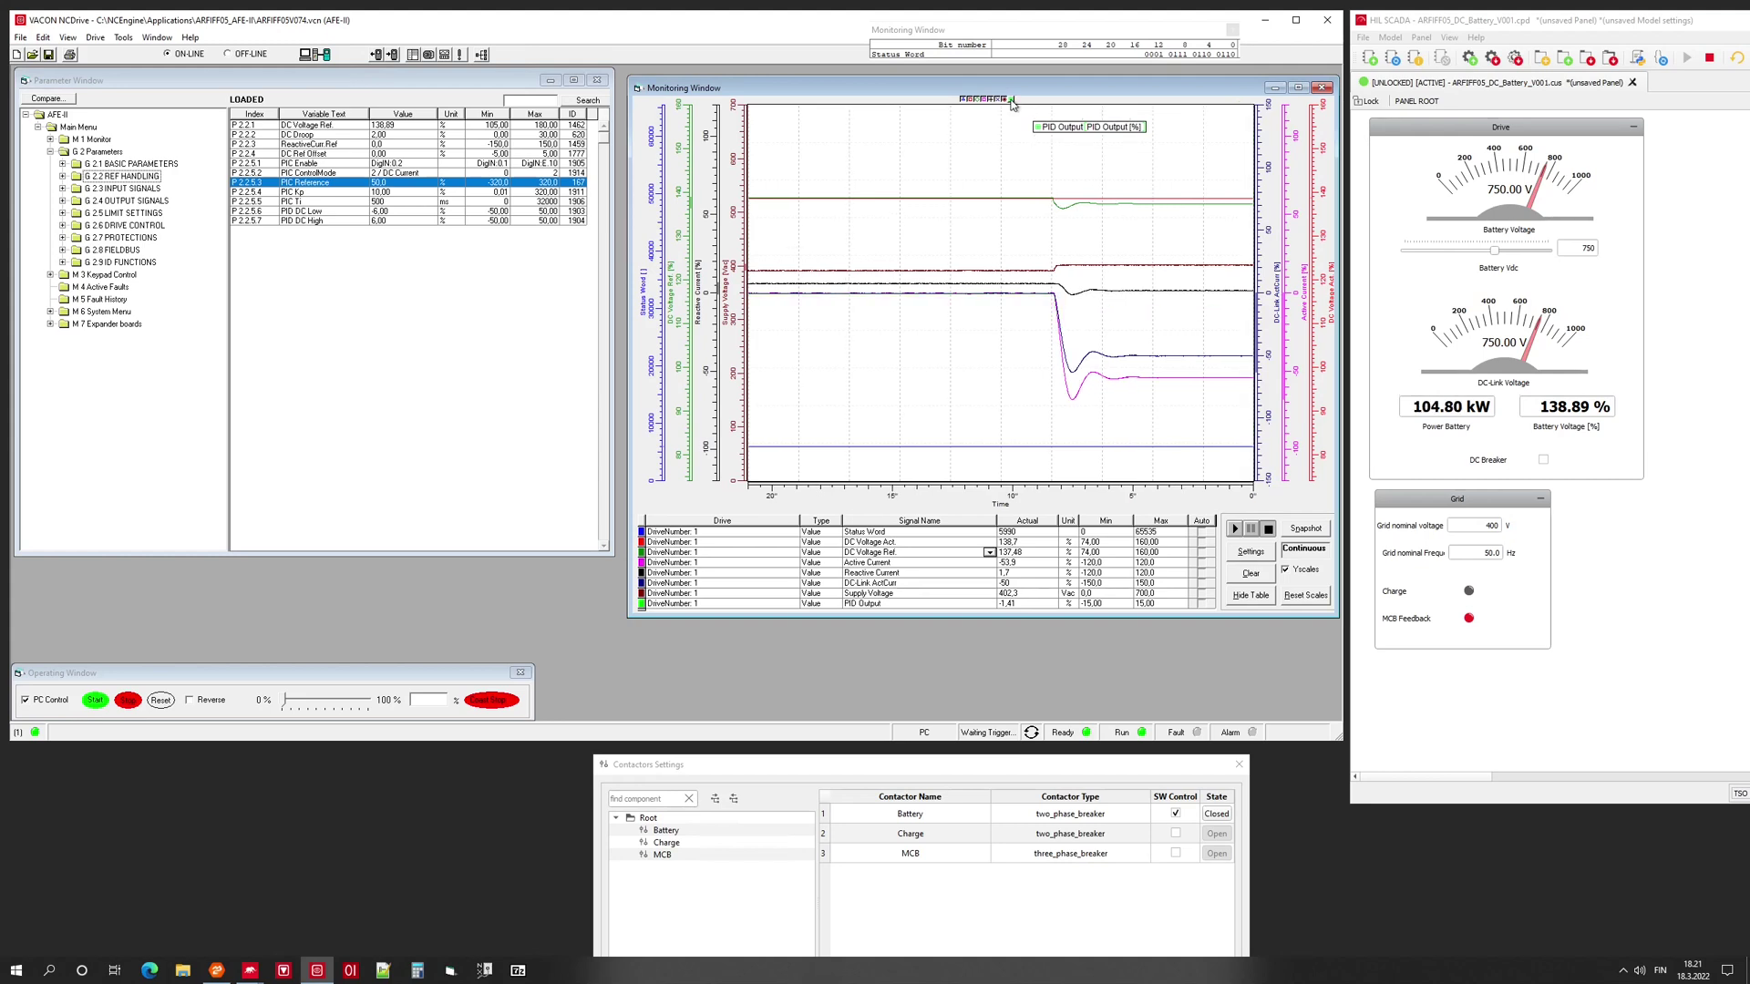
{"action": "left_click", "coordinate": [1004, 100]}
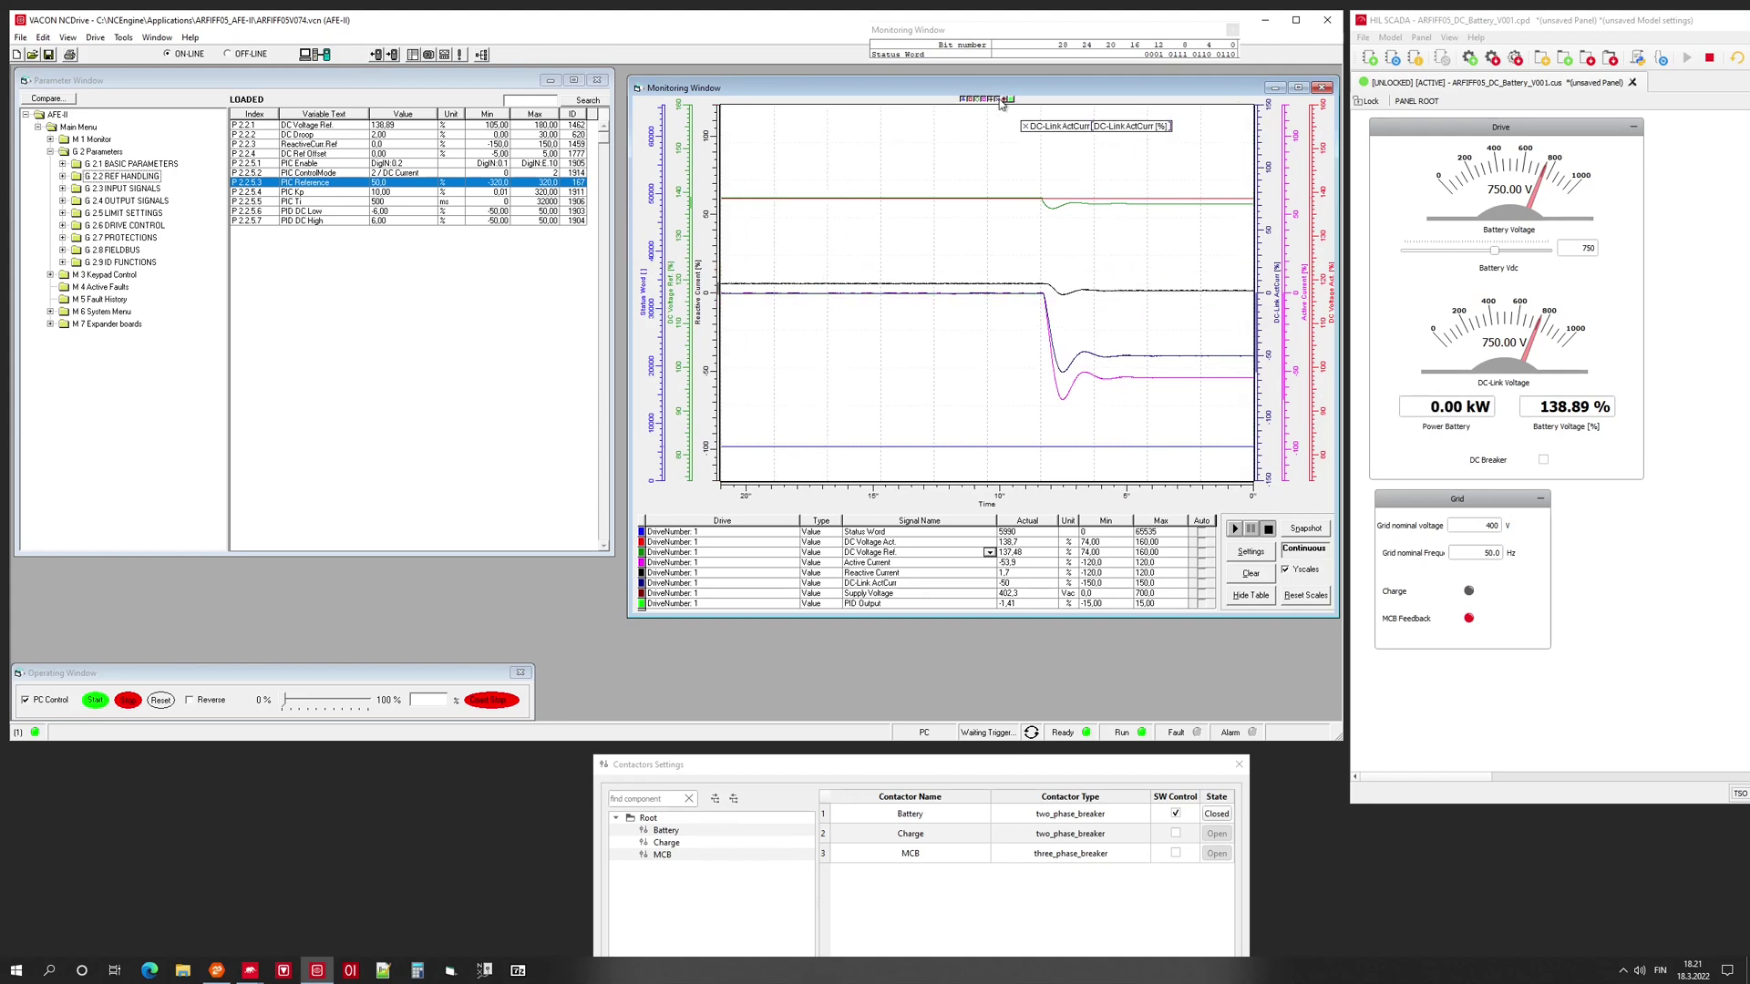
{"action": "left_click", "coordinate": [993, 99]}
{"action": "left_click", "coordinate": [986, 100]}
{"action": "left_click", "coordinate": [979, 99]}
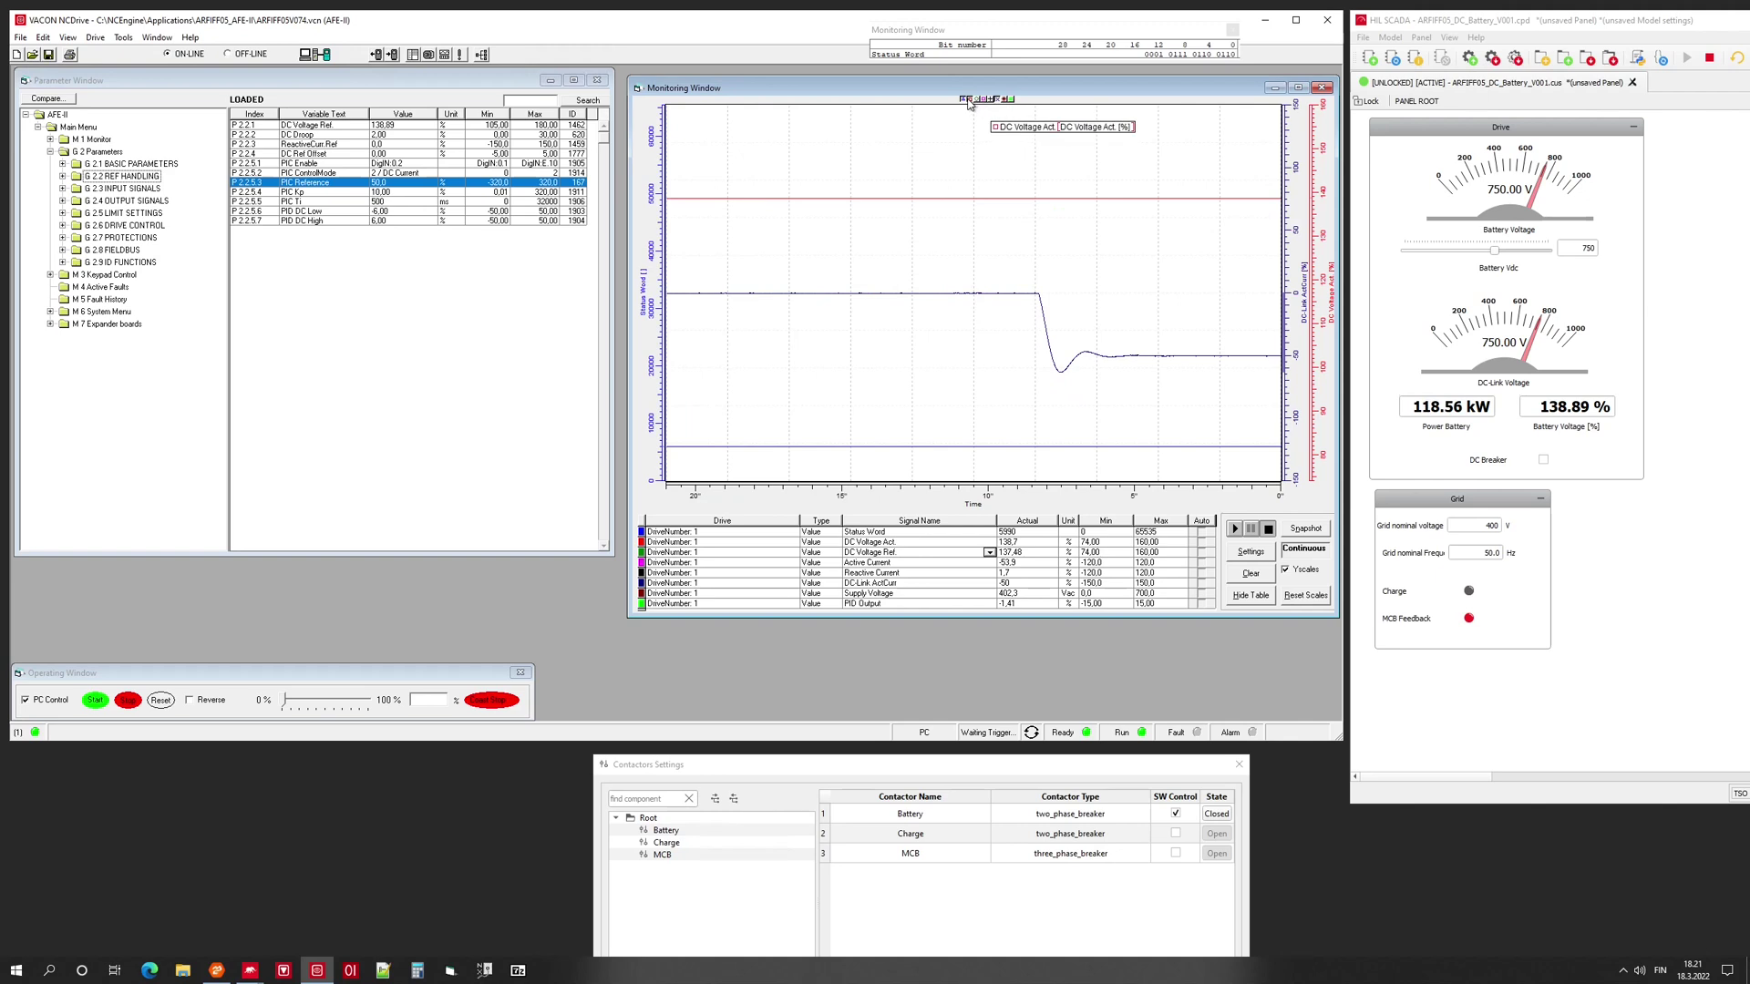
{"action": "left_click", "coordinate": [969, 99]}
{"action": "left_click", "coordinate": [964, 100]}
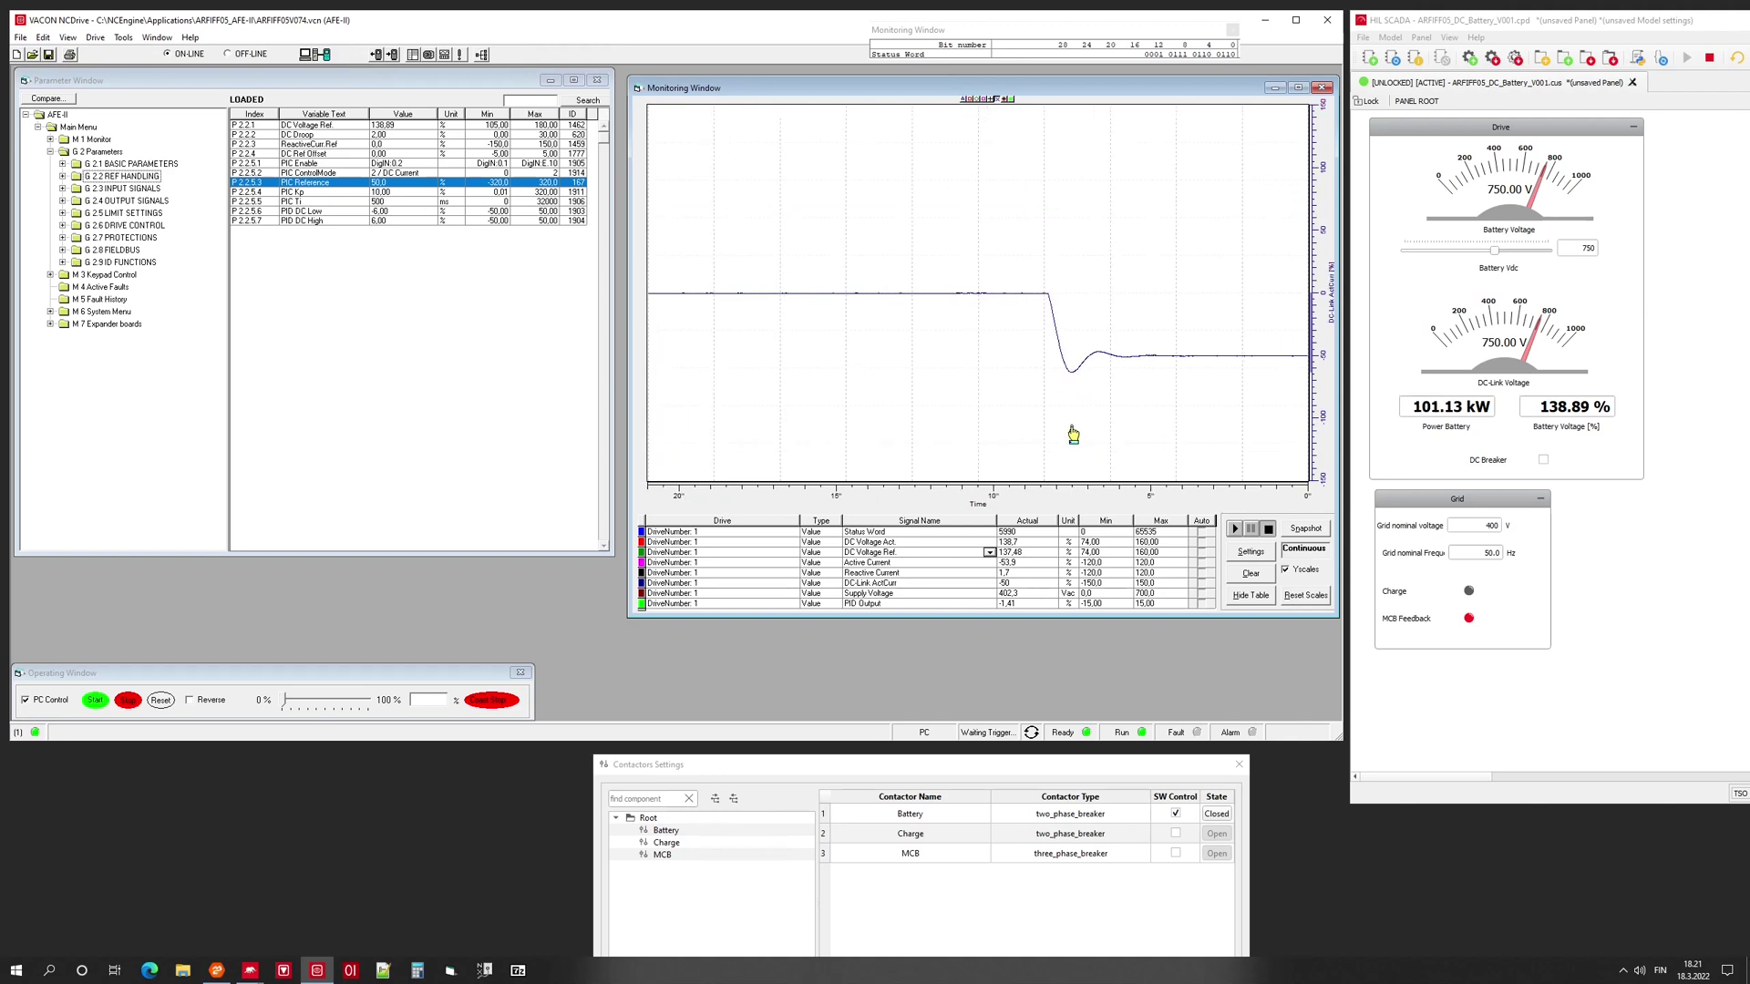
{"action": "left_click", "coordinate": [1238, 531]}
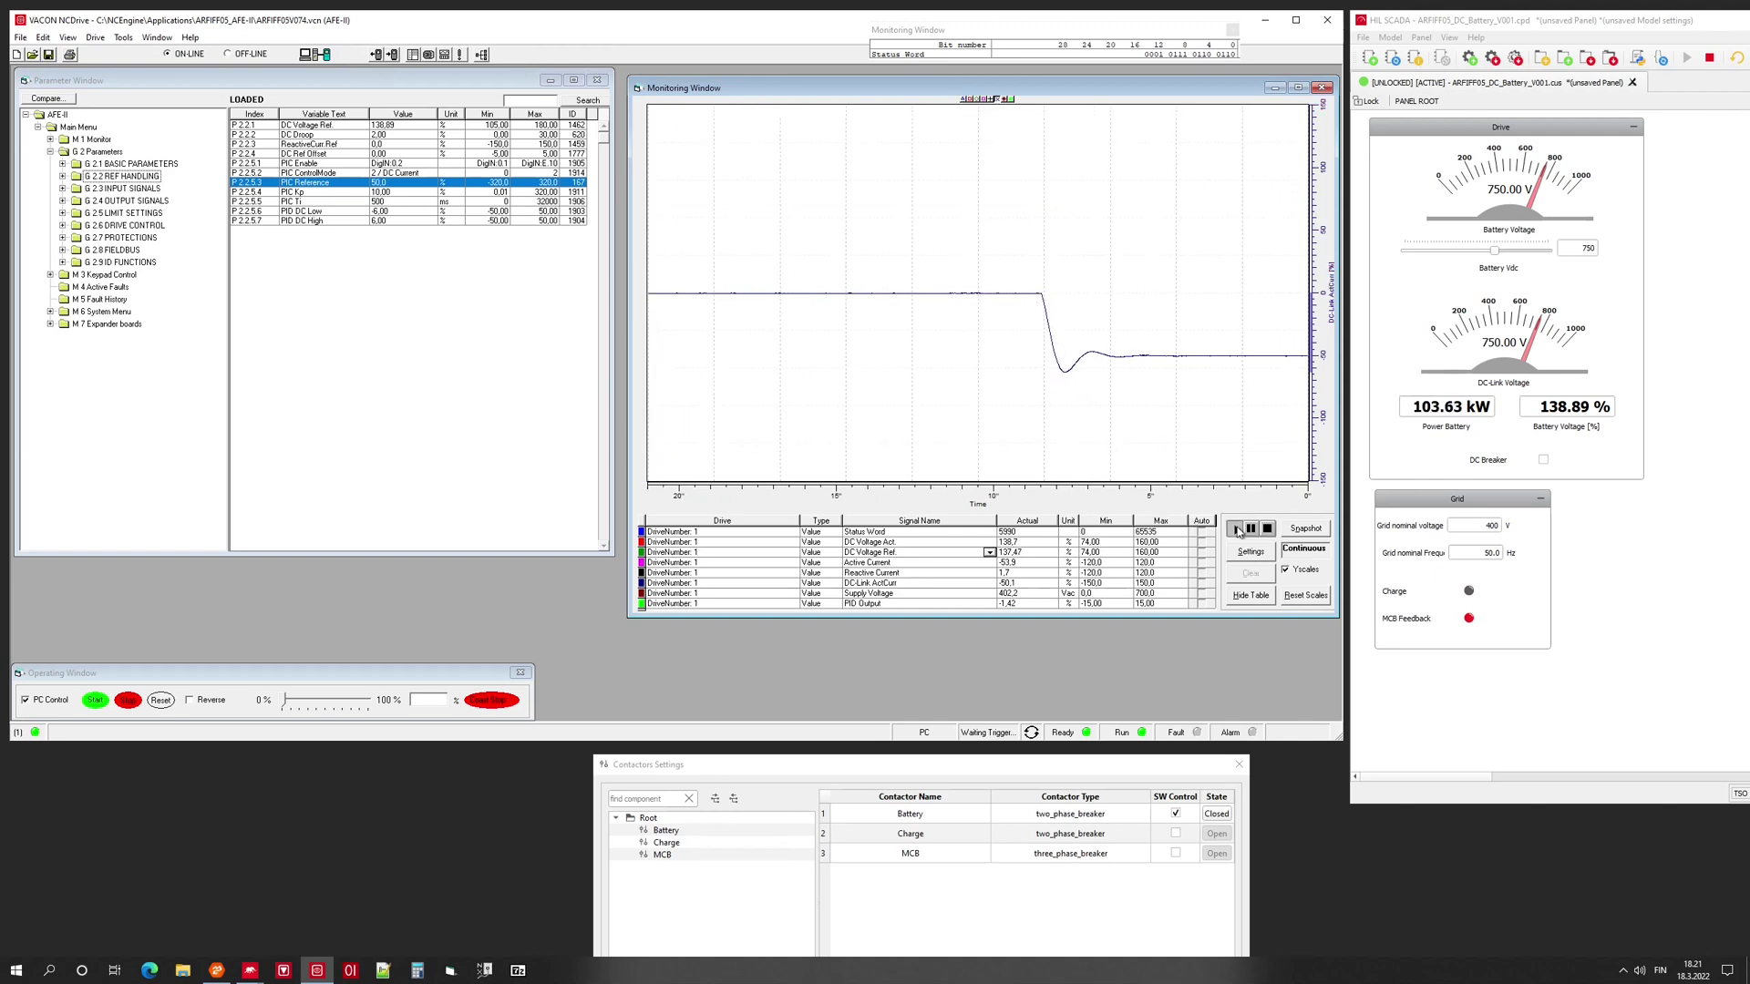
Drop PIC Reference to 0, set PIC Kp to 150, then step PIC Reference back to 50.
{"action": "left_click", "coordinate": [392, 184]}
{"action": "type", "text": "0"}
{"action": "key", "text": "Return"}
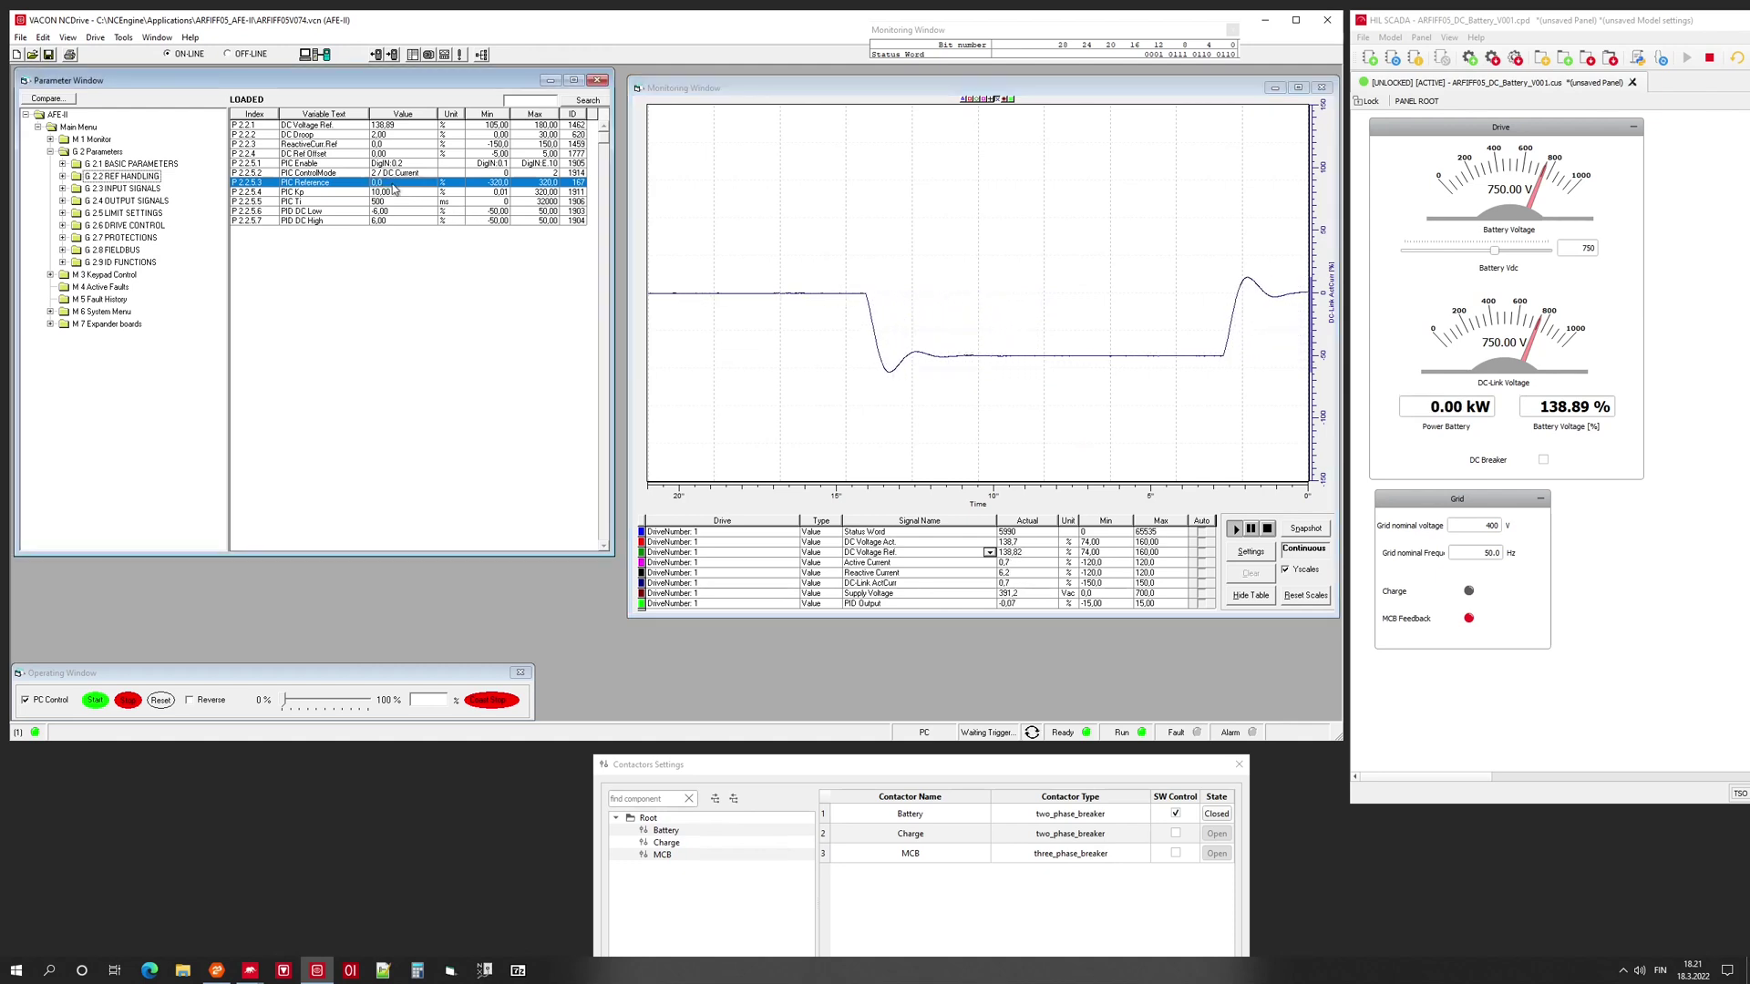
{"action": "key", "text": "Down"}
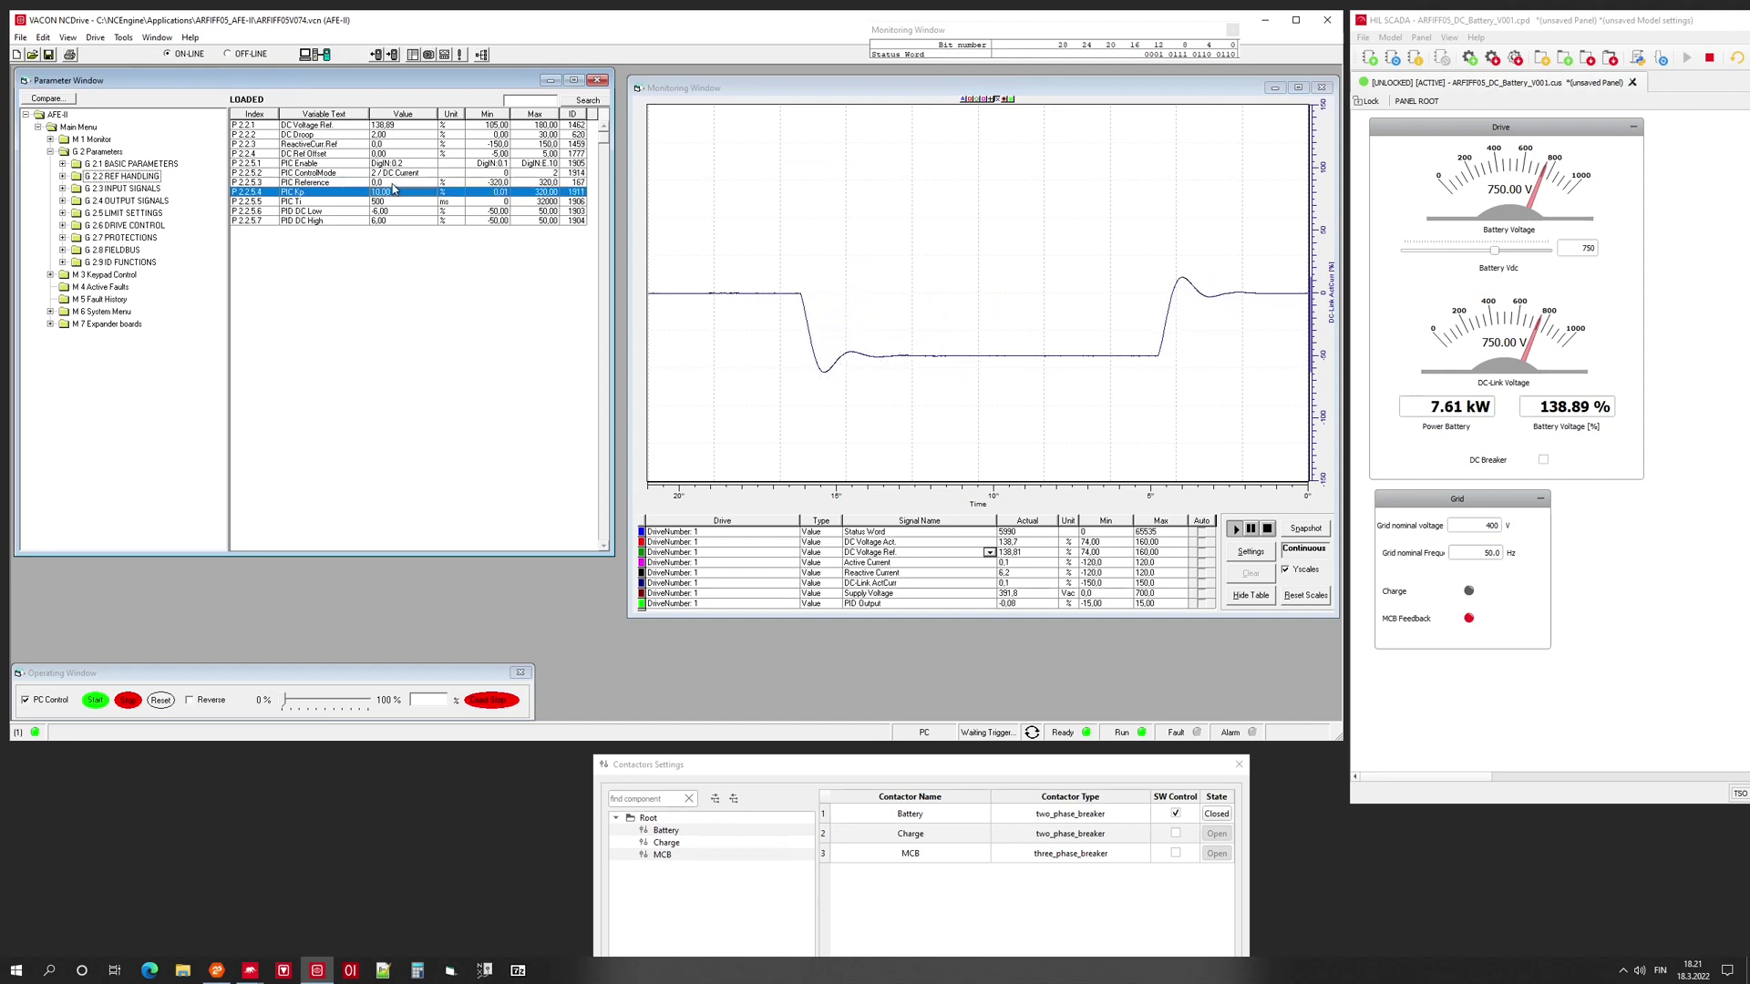
{"action": "type", "text": "150"}
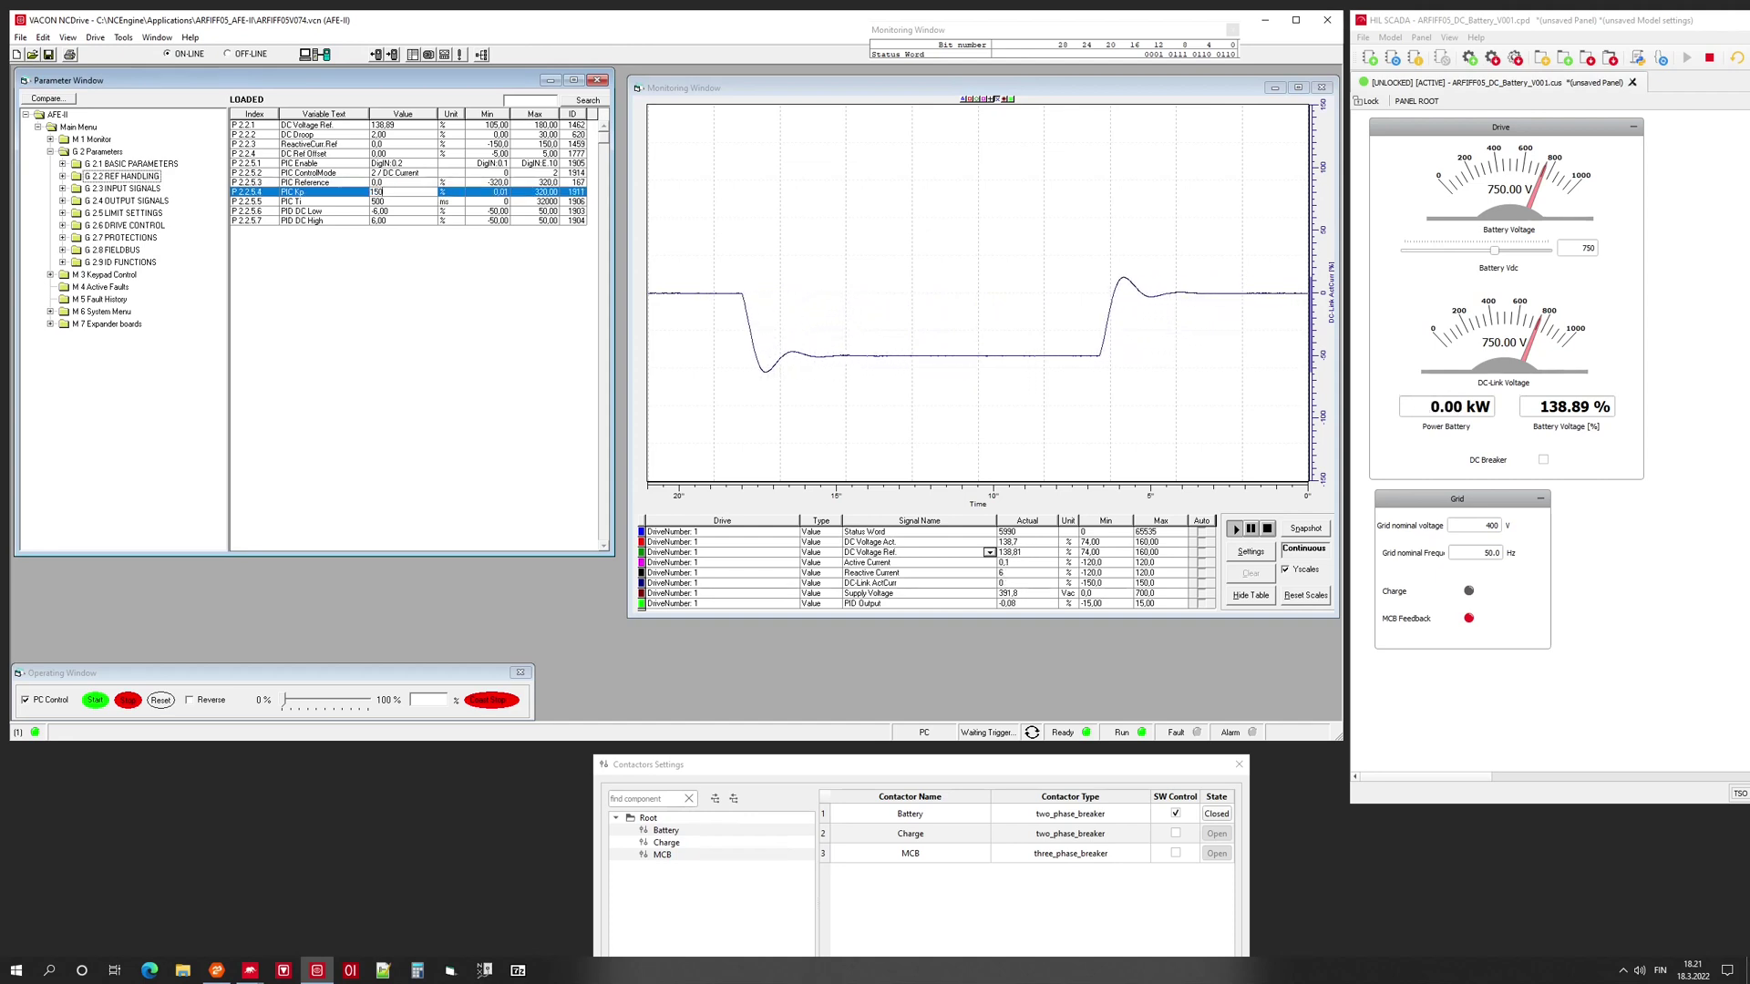
{"action": "left_click", "coordinate": [394, 184]}
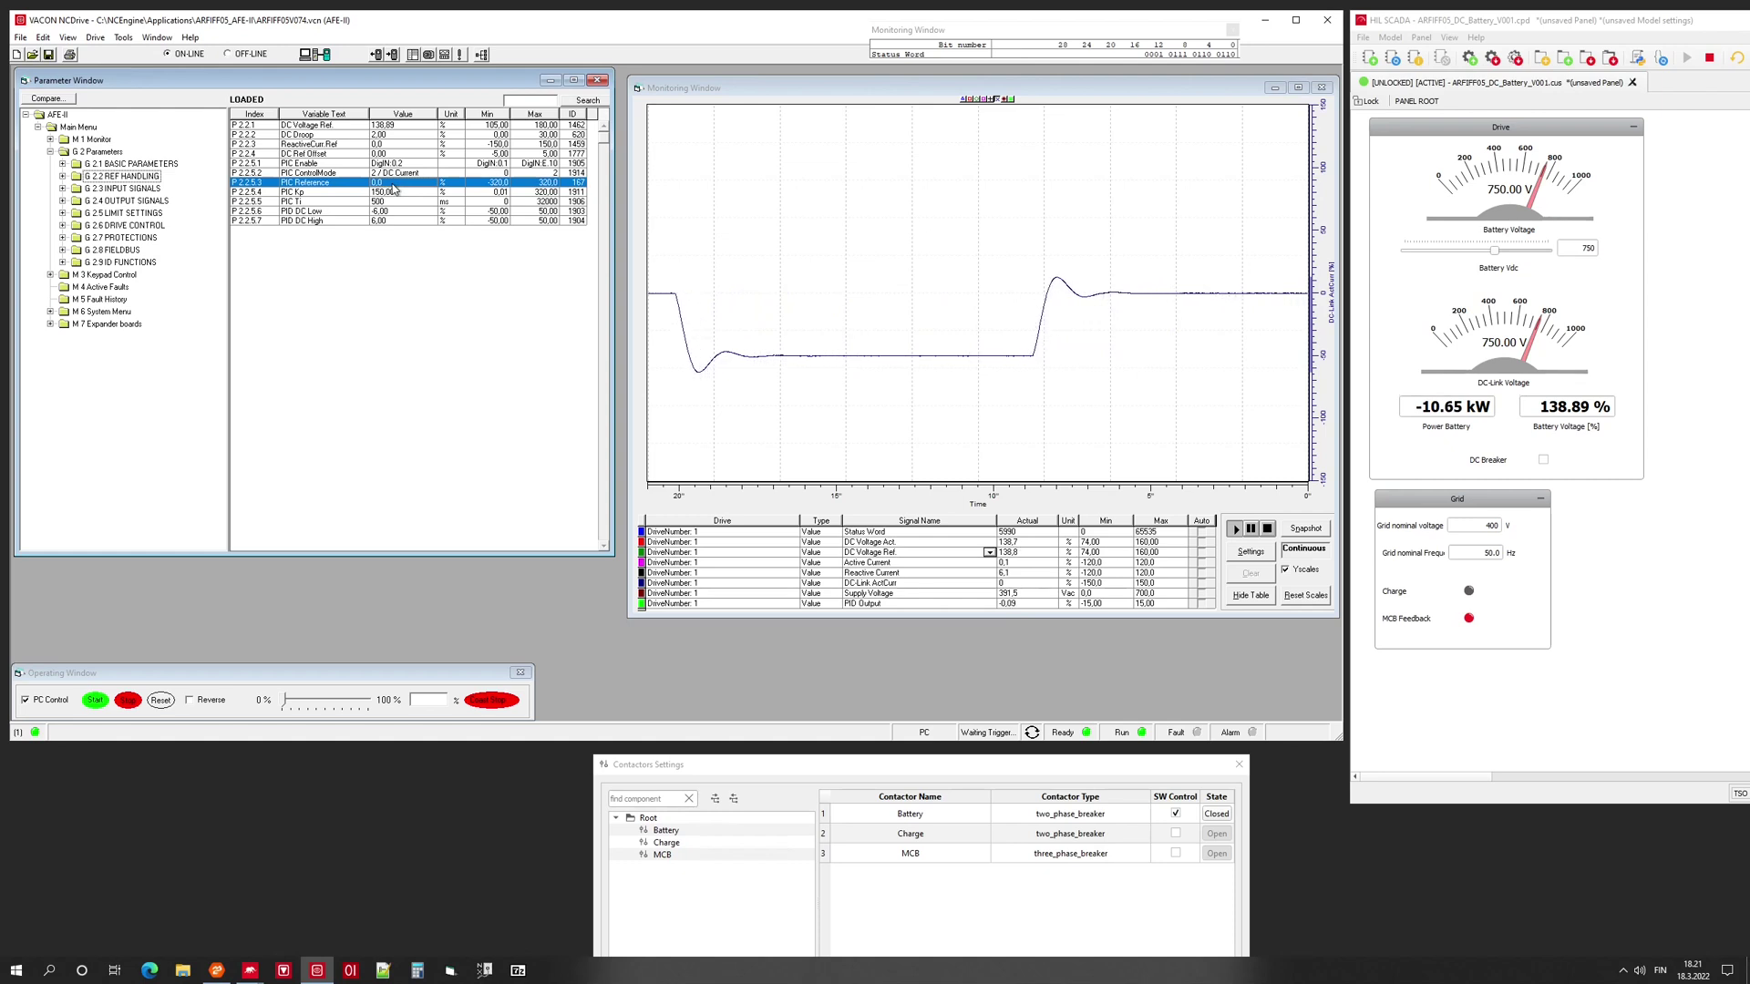
{"action": "type", "text": "50"}
{"action": "key", "text": "Return"}
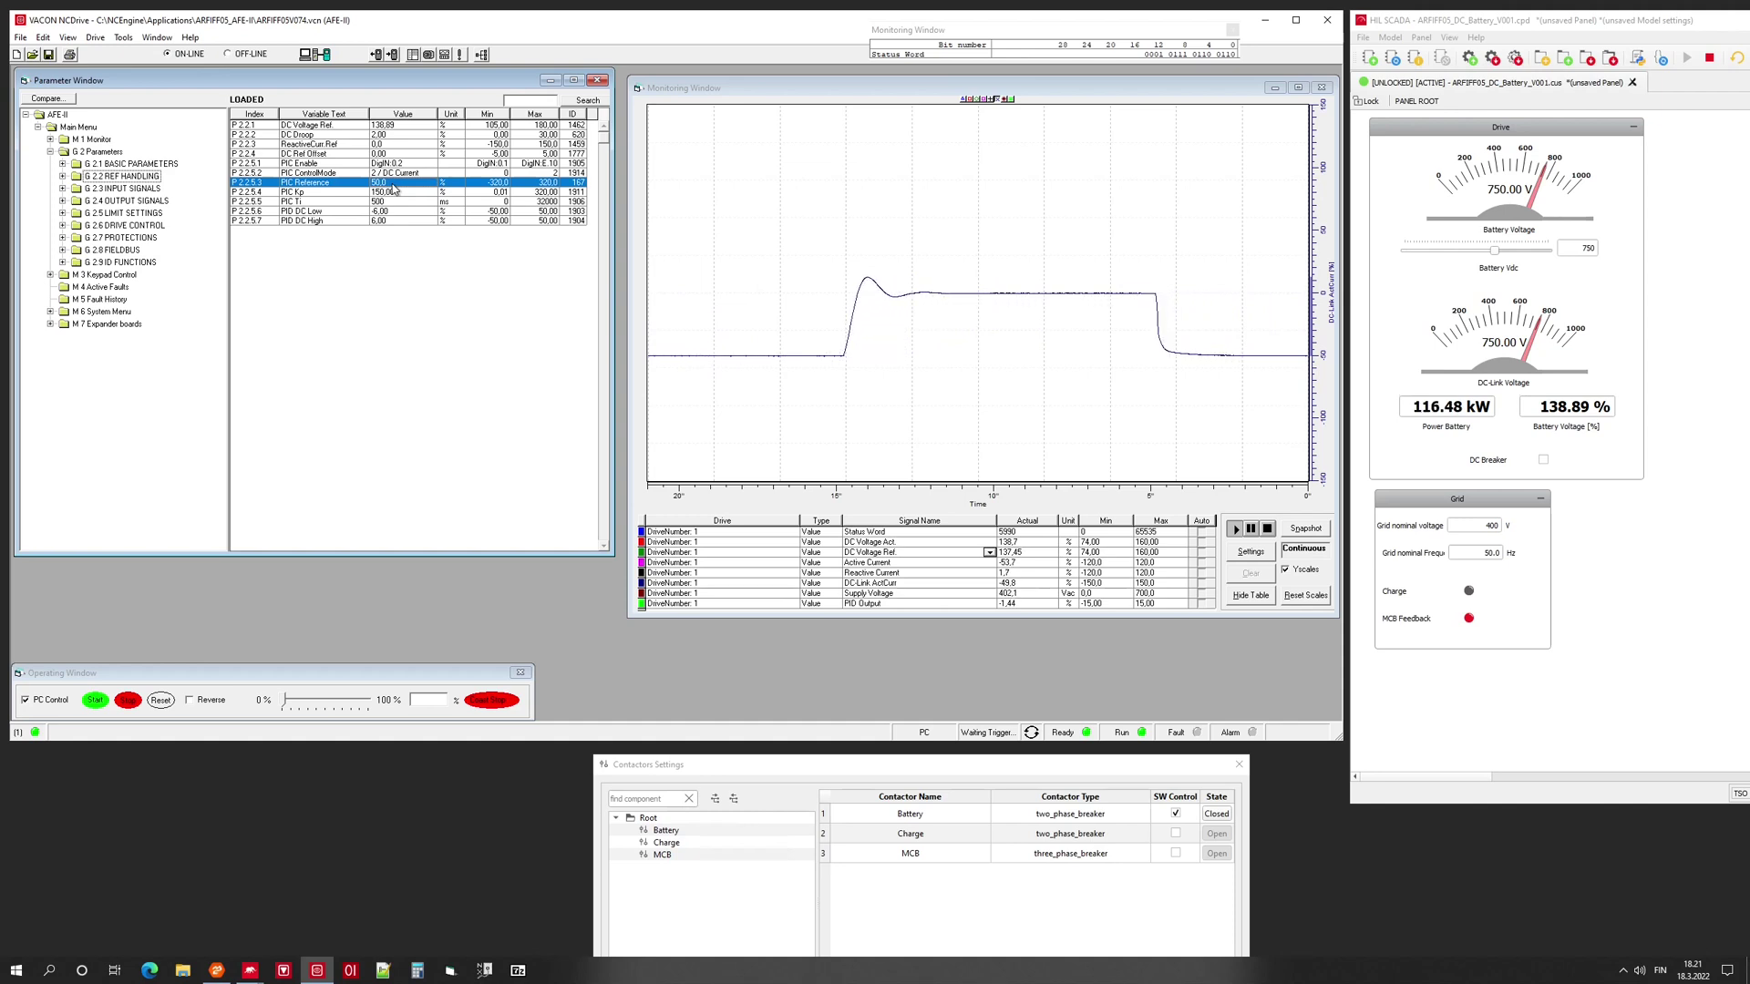
{"action": "key", "text": "Down"}
{"action": "key", "text": "Down"}
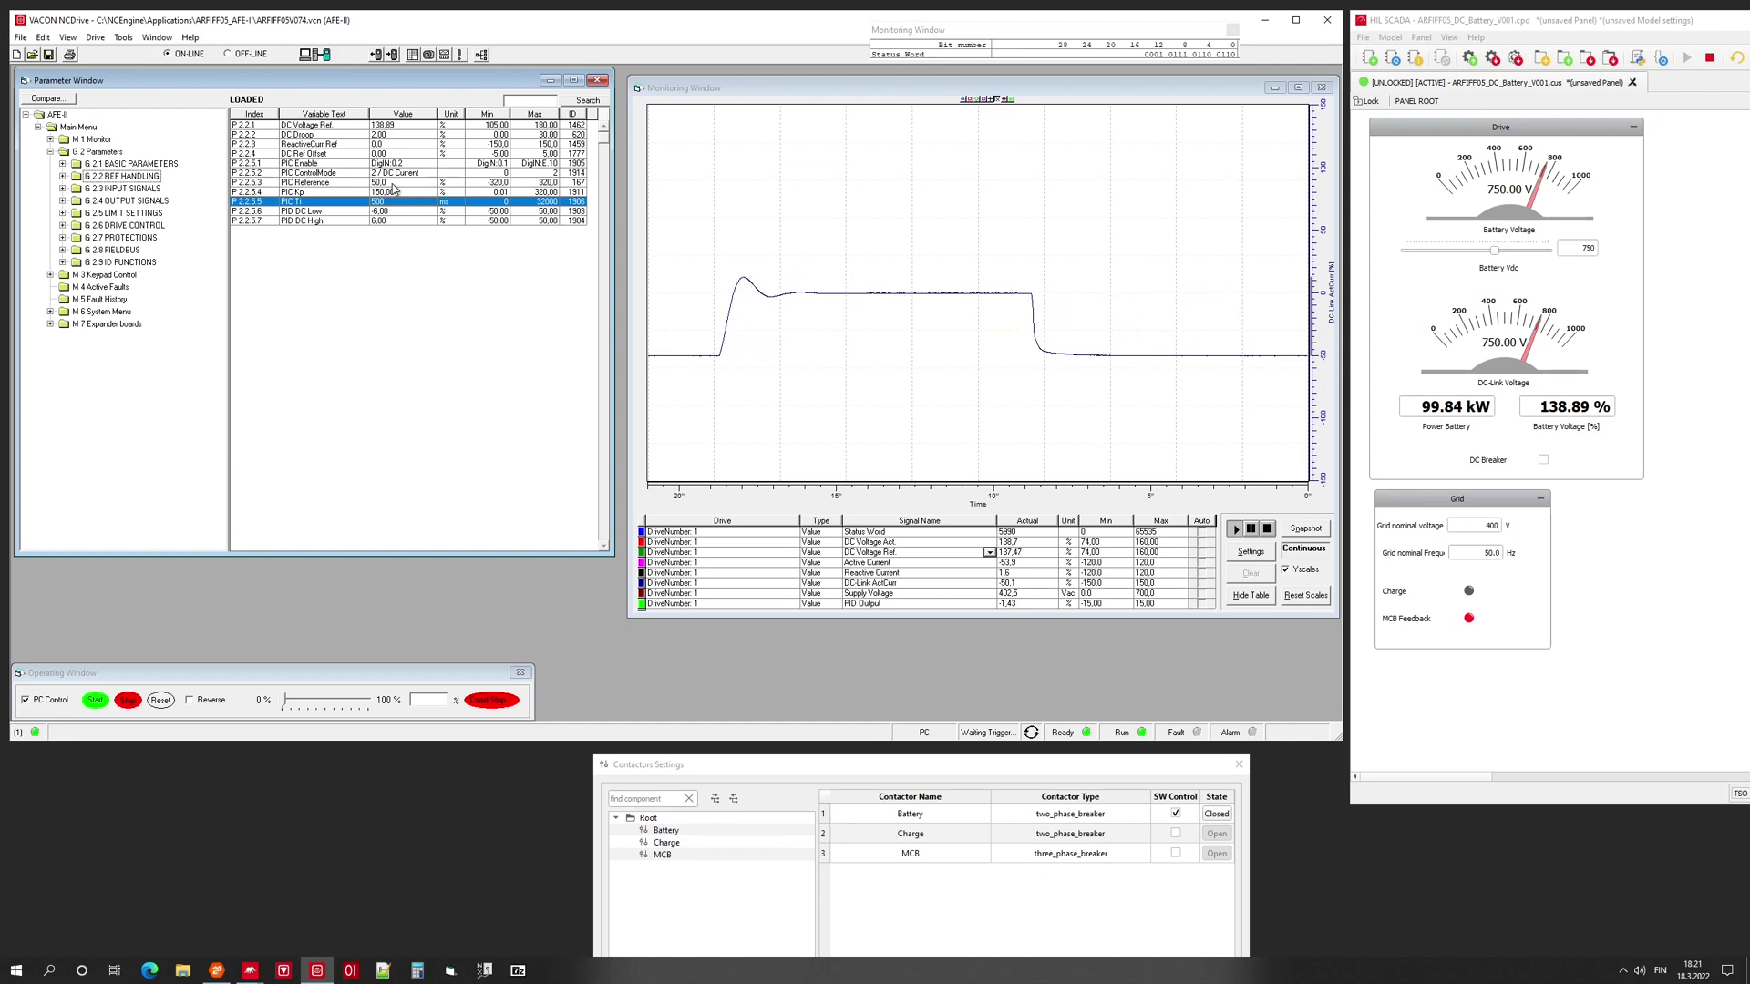
Set PIC Ti to 150 ms, then step PIC Reference from 0 back to 50.
{"action": "type", "text": "150"}
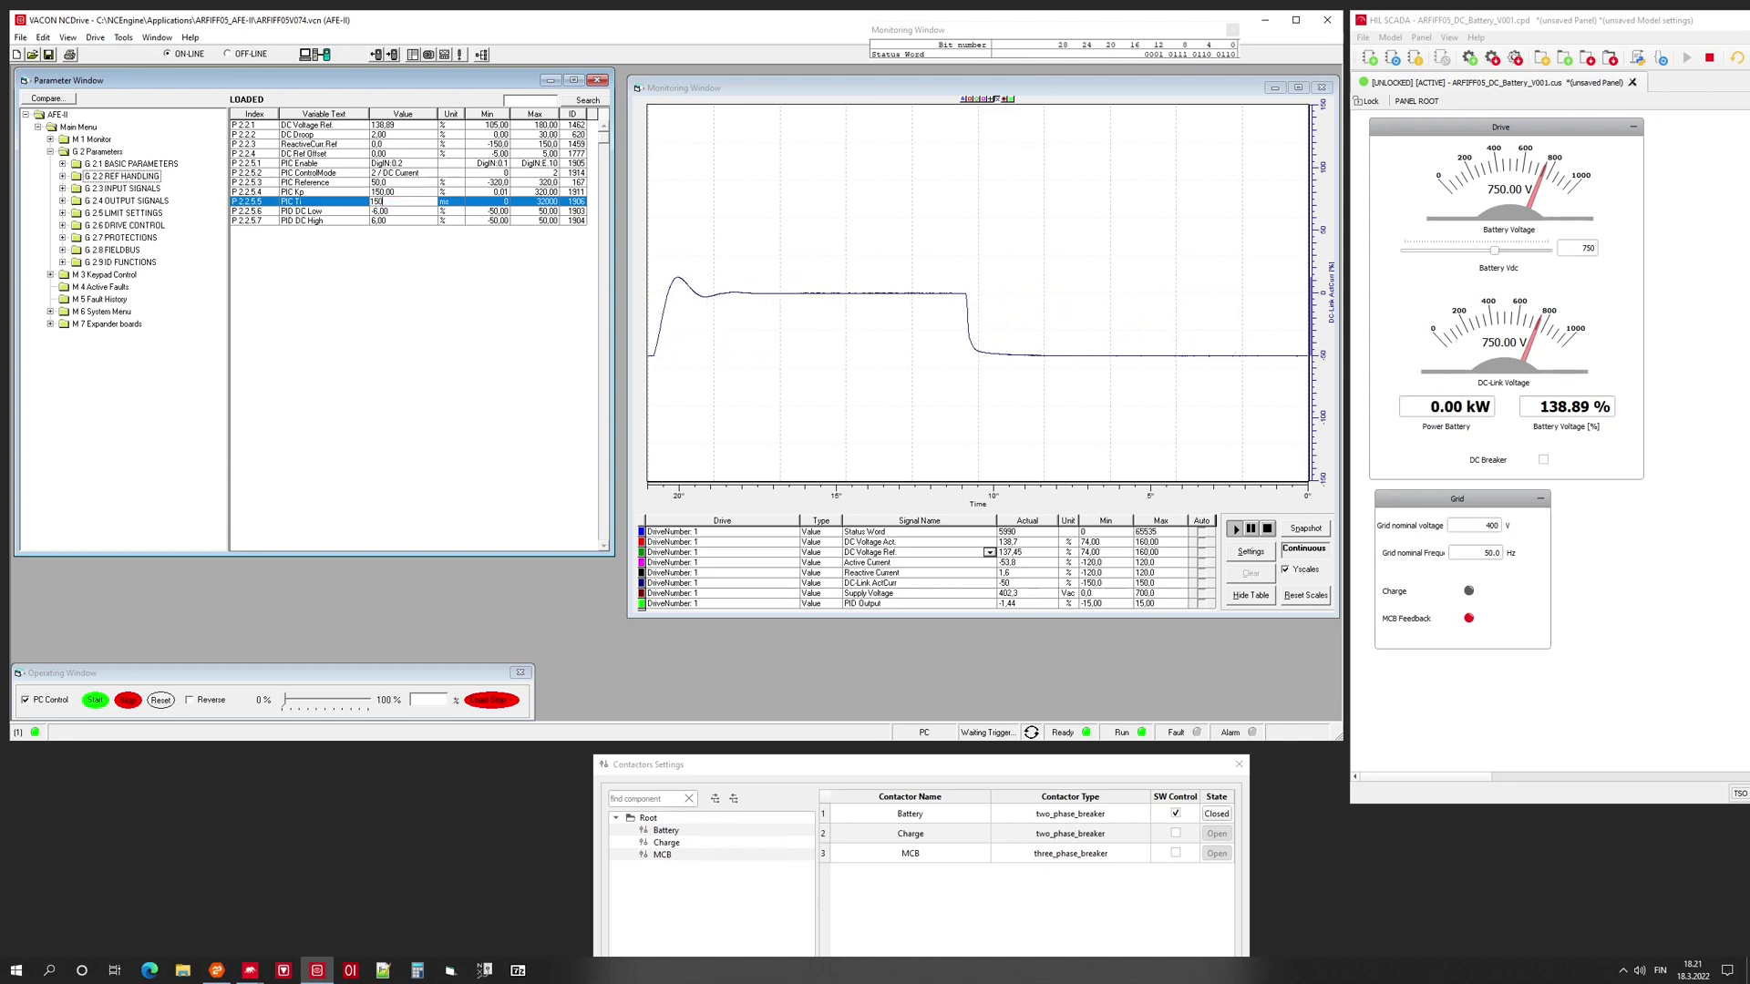
{"action": "key", "text": "Return"}
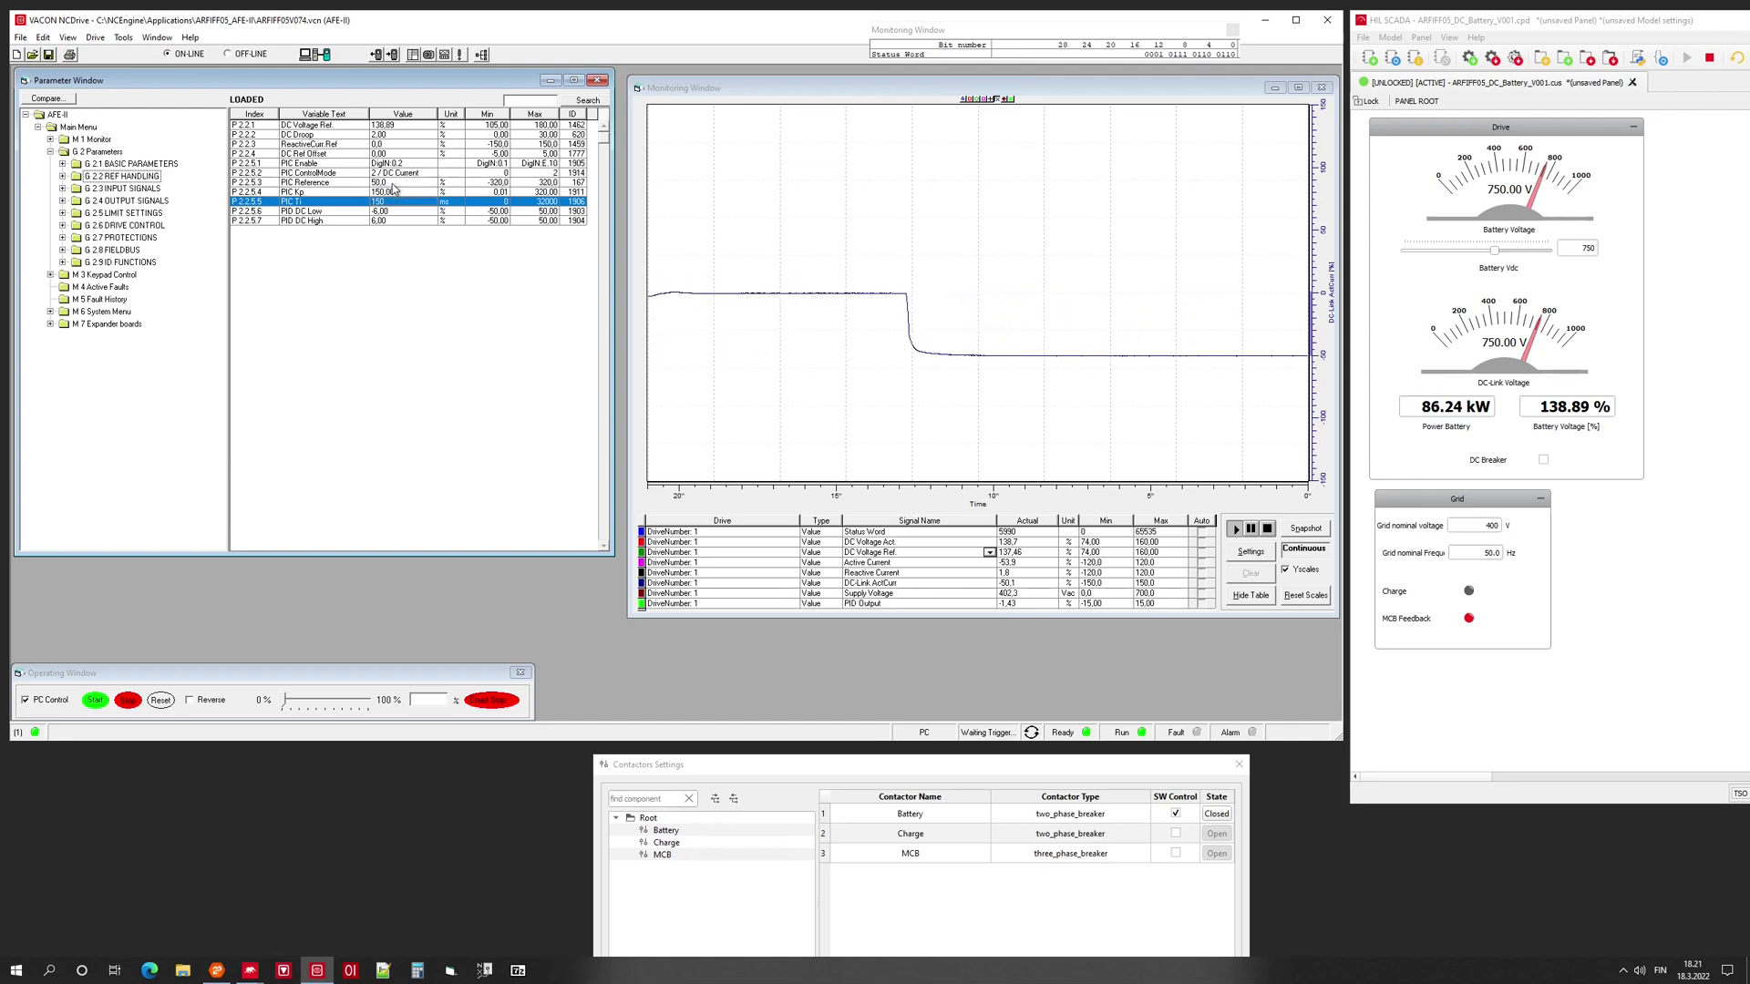
{"action": "key", "text": "Up"}
{"action": "key", "text": "Up"}
{"action": "type", "text": "0"}
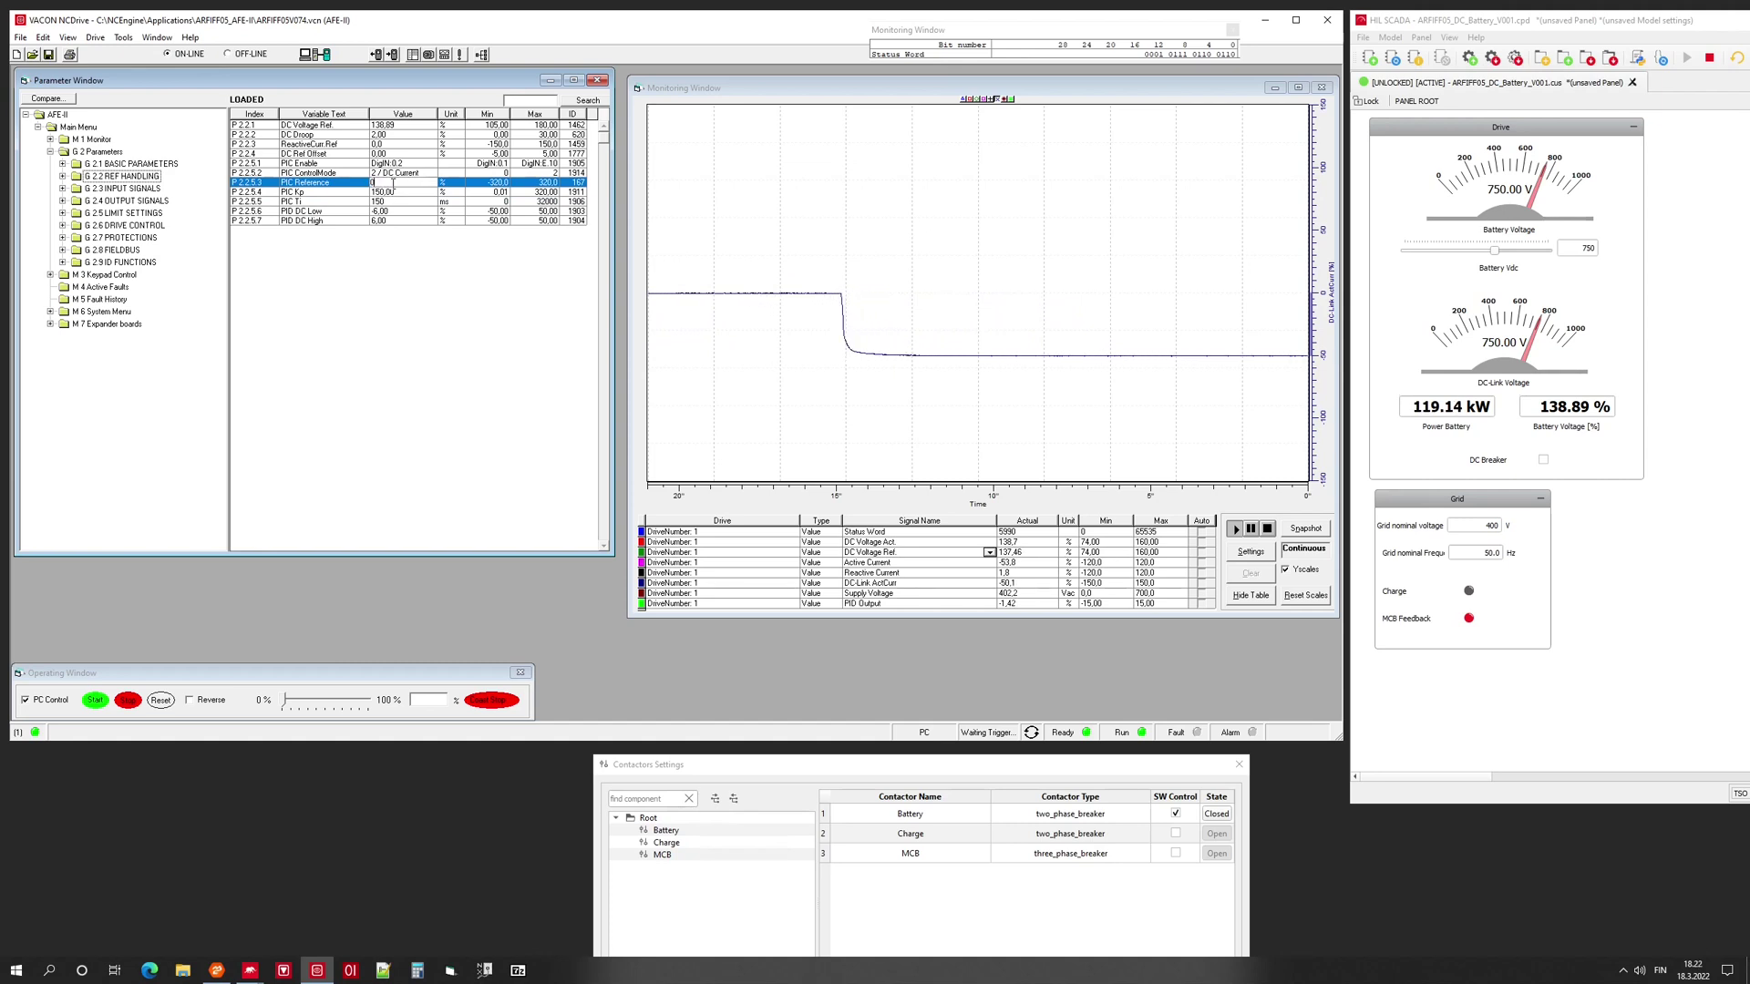
{"action": "key", "text": "Return"}
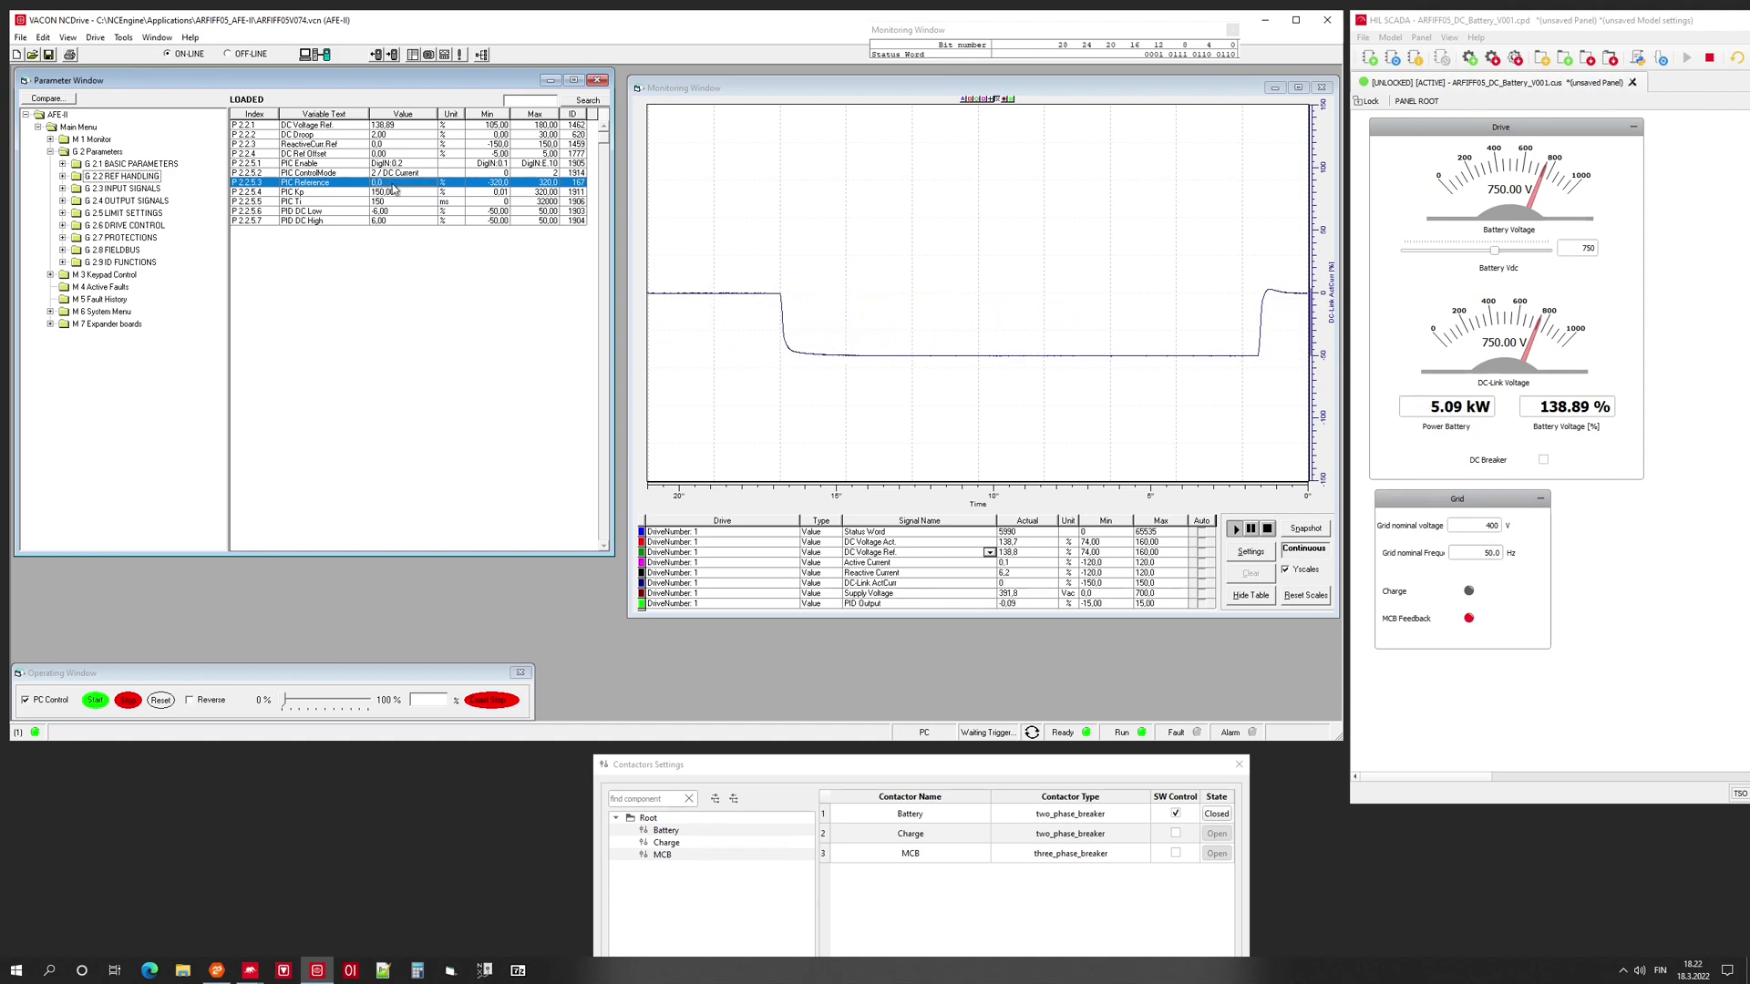
{"action": "type", "text": "50"}
{"action": "key", "text": "Return"}
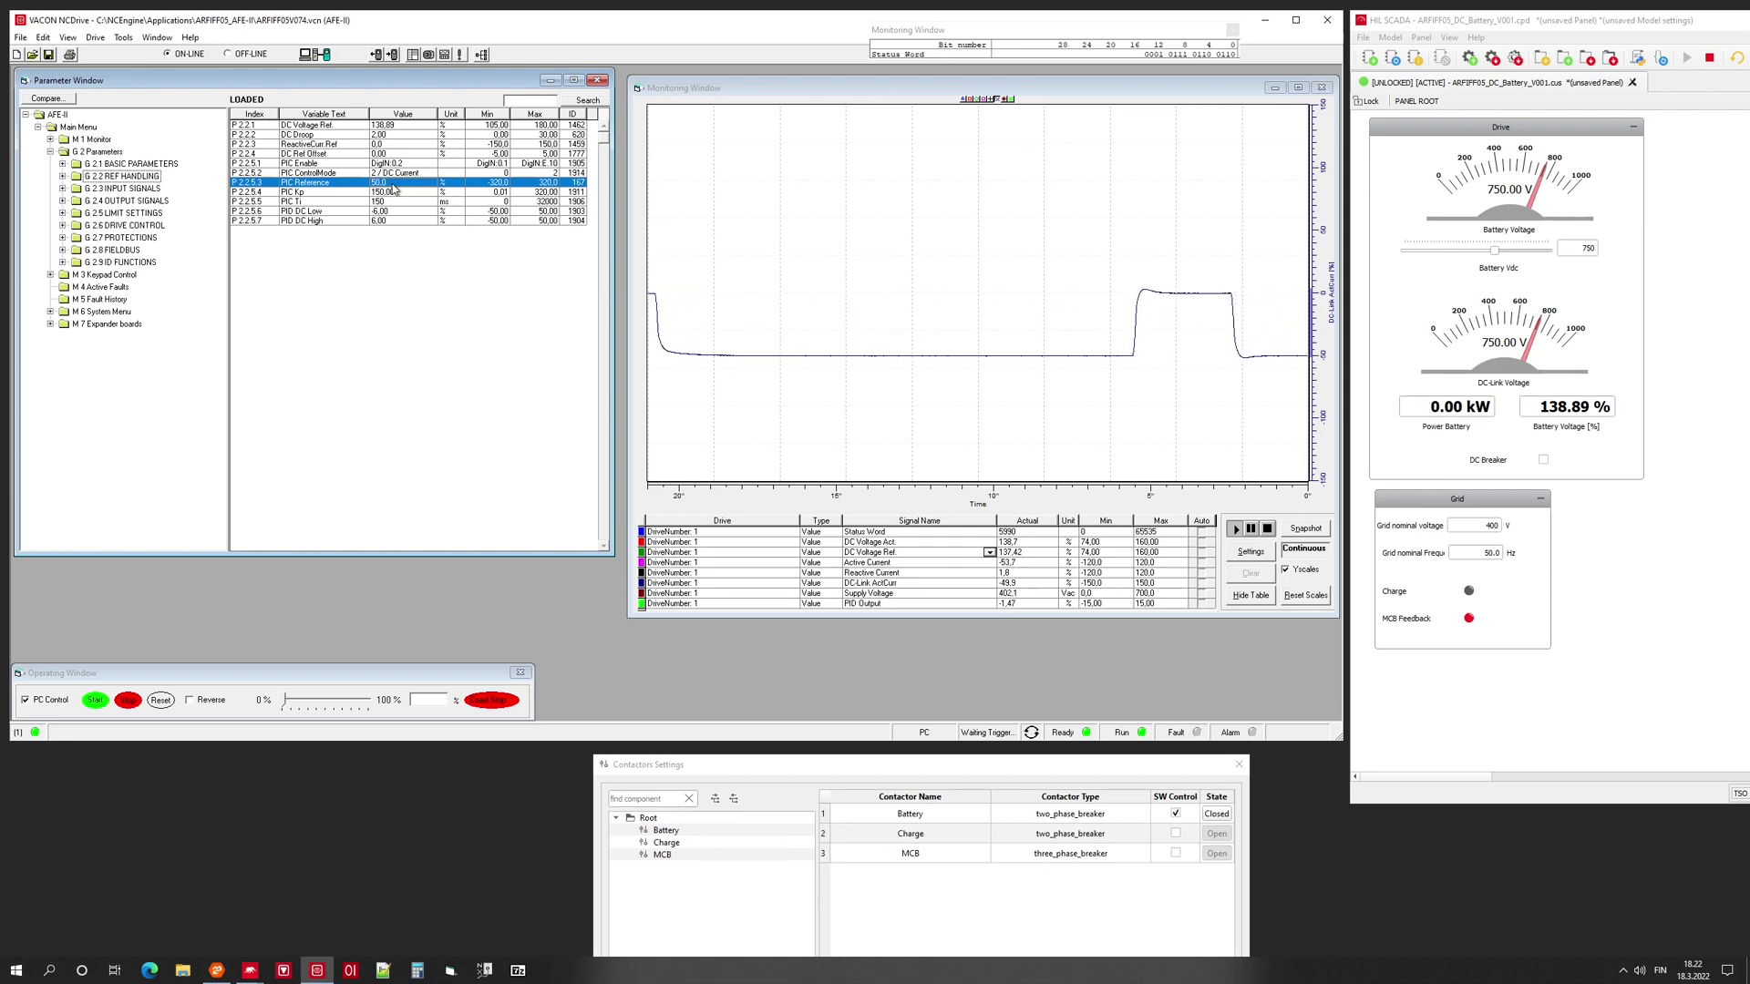
Stop the chart, show the PID Output trace again and stretch the time axis around the step.
{"action": "left_click", "coordinate": [1268, 529]}
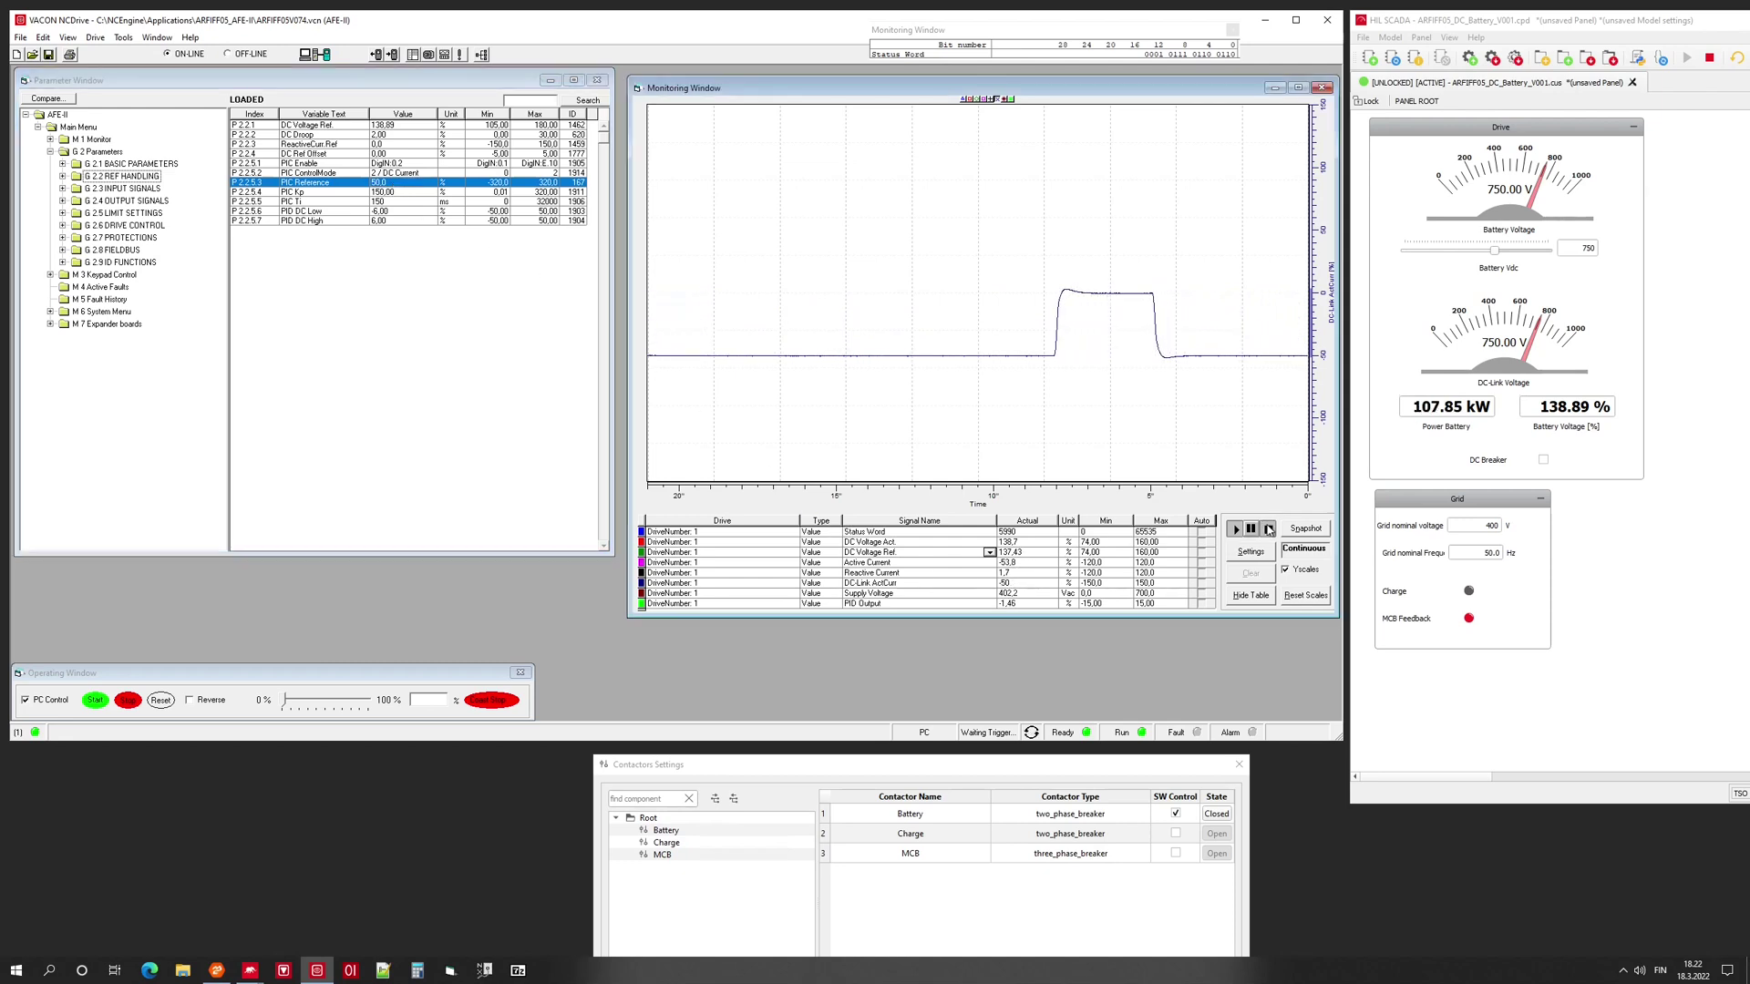
{"action": "left_click", "coordinate": [1011, 100]}
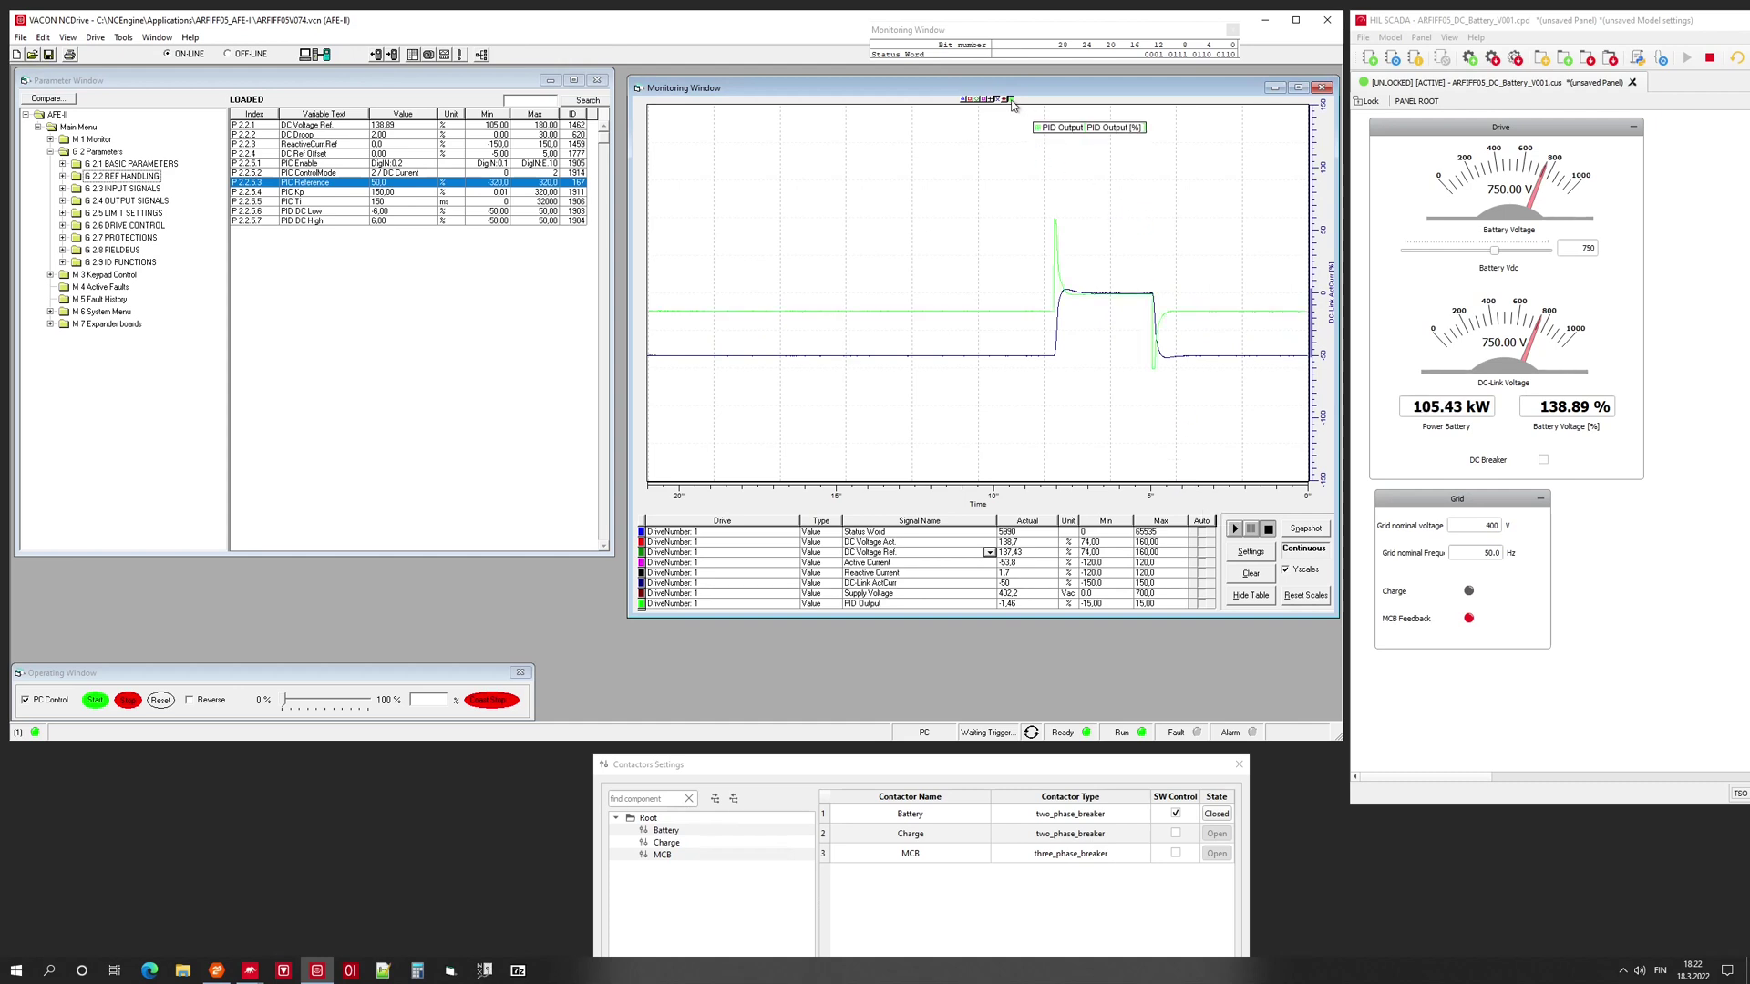
{"action": "mouse_move", "coordinate": [1027, 497]}
{"action": "left_mouse_down"}
{"action": "mouse_move", "coordinate": [968, 492]}
{"action": "mouse_move", "coordinate": [1008, 492]}
{"action": "mouse_move", "coordinate": [993, 493]}
{"action": "left_mouse_up"}
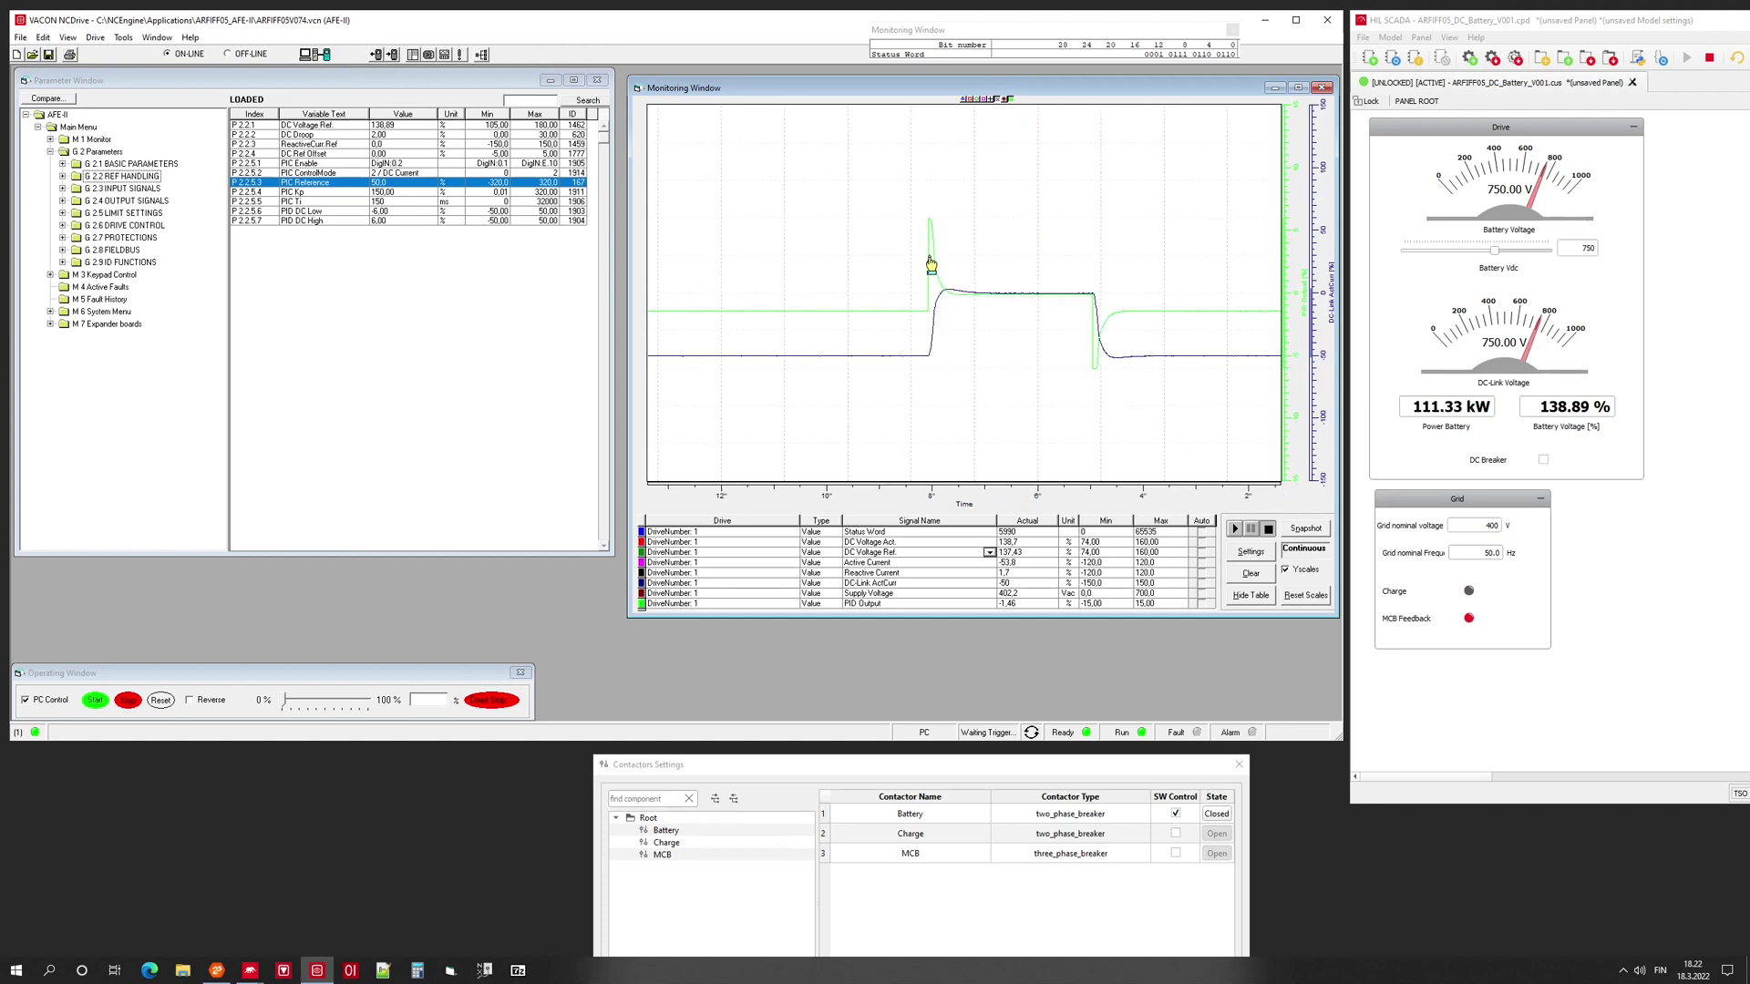